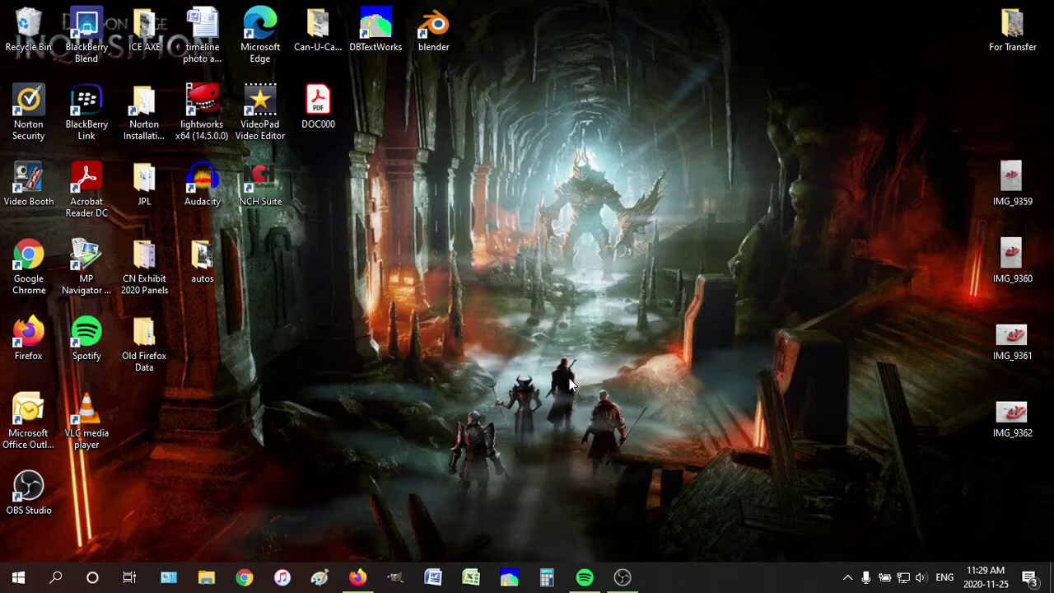
Bring Firefox back to the 32auctions site and open its login page
click(355, 577)
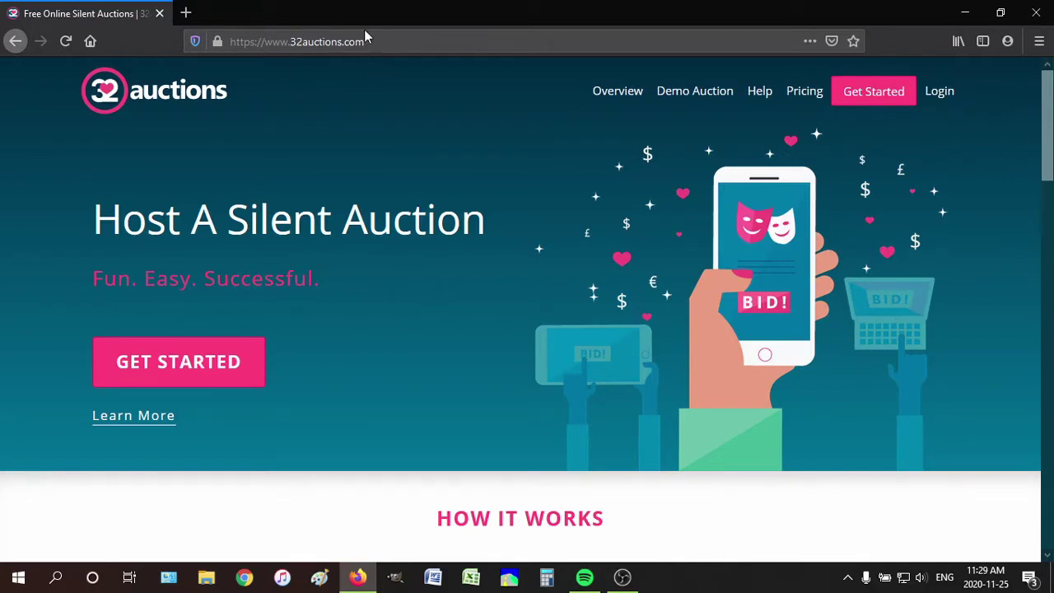
click(939, 92)
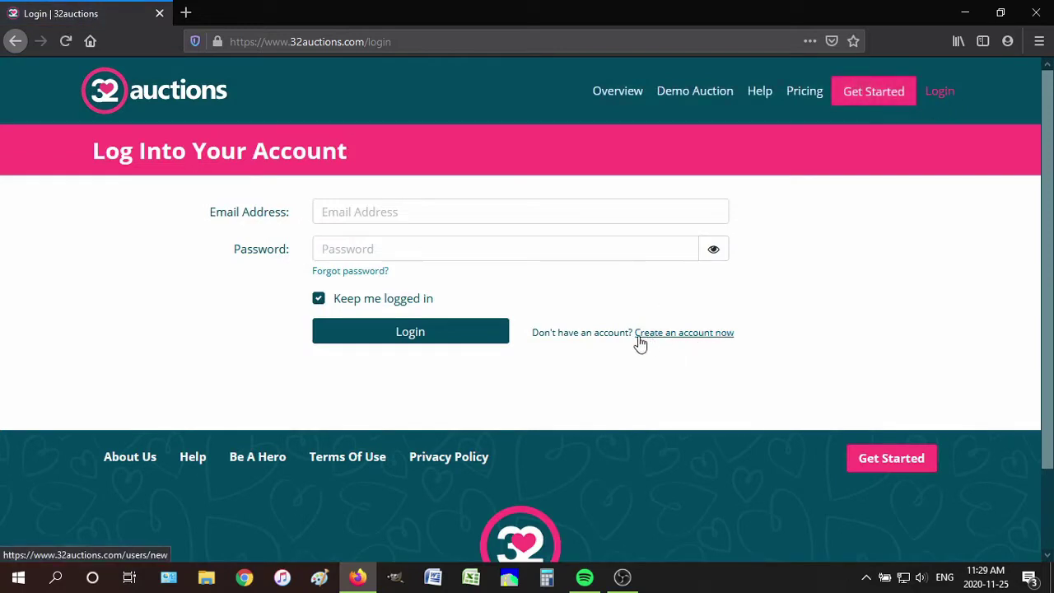
Start a new account and enter the first name, last name, e-mail and e-mail confirmation
click(725, 336)
click(402, 208)
text(Nowr)
key(Tab)
text(H)
key(Tab)
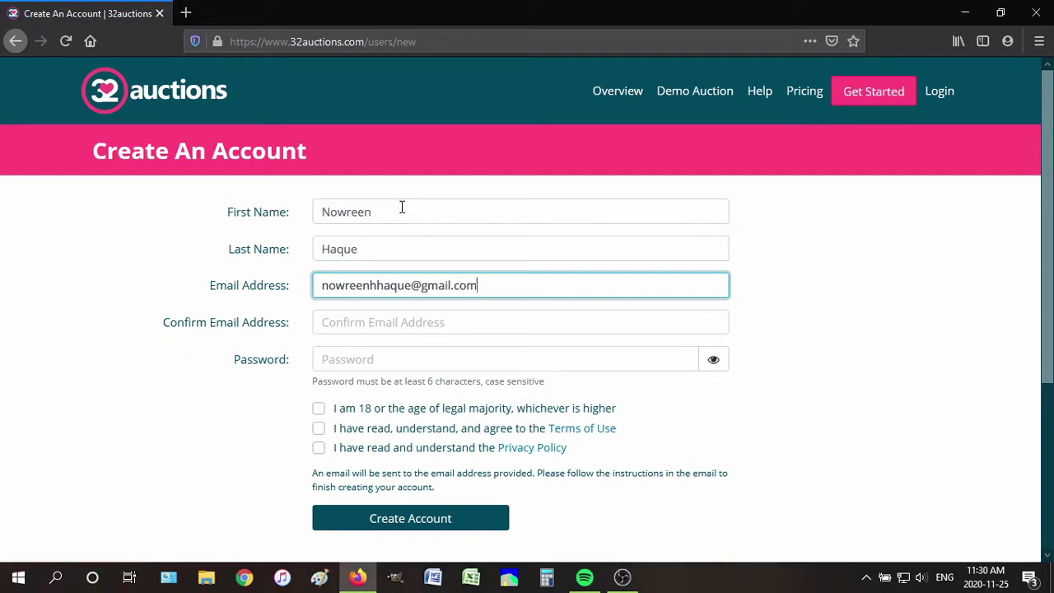
click(371, 322)
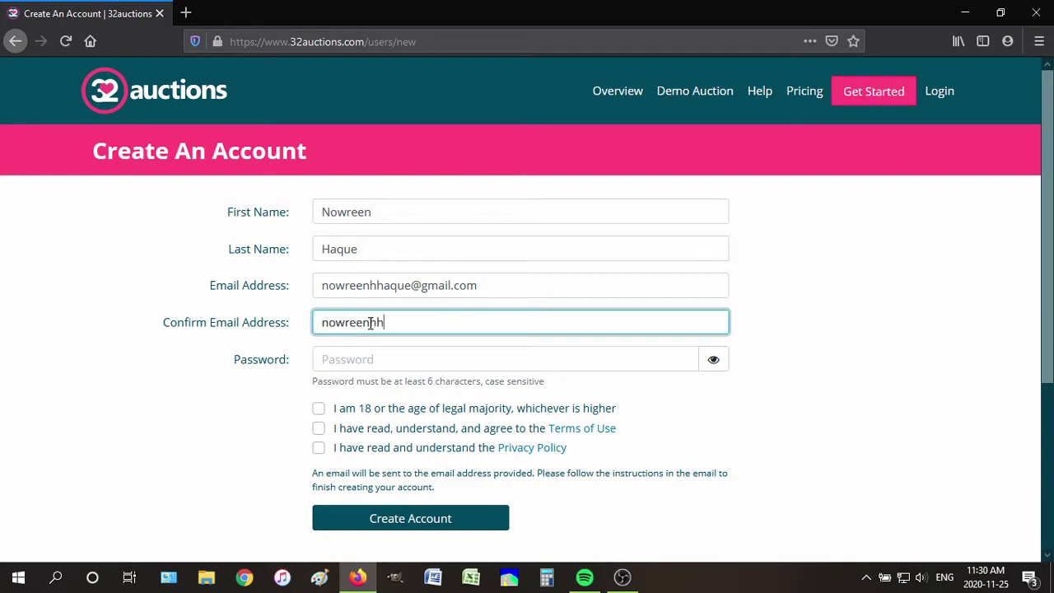
key(Tab)
Enter a password, tick legal age, Terms of Use and Privacy Policy, then create the account
click(387, 387)
click(318, 408)
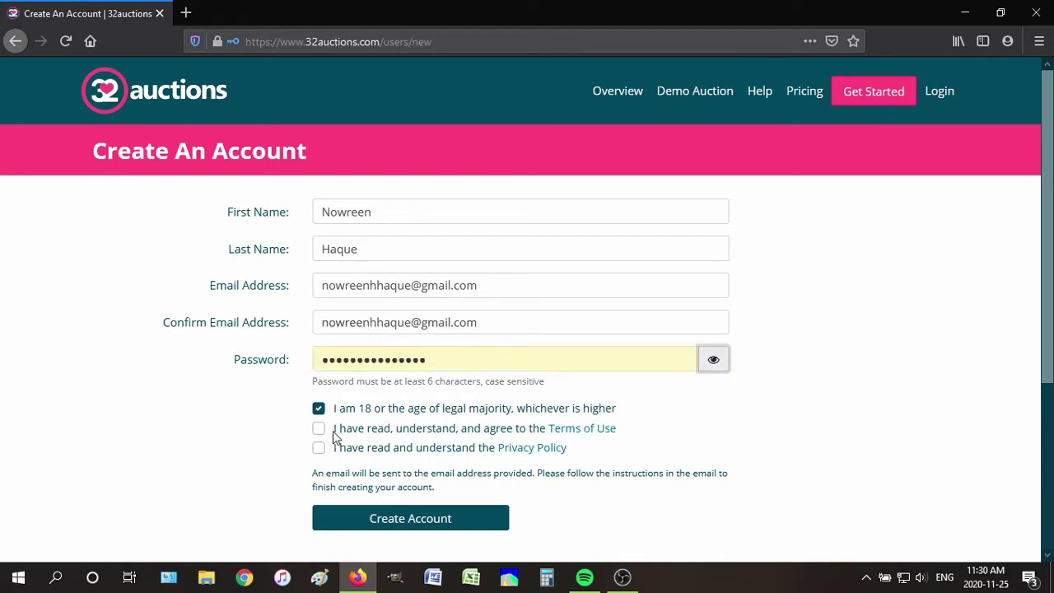
click(319, 430)
click(320, 449)
click(351, 519)
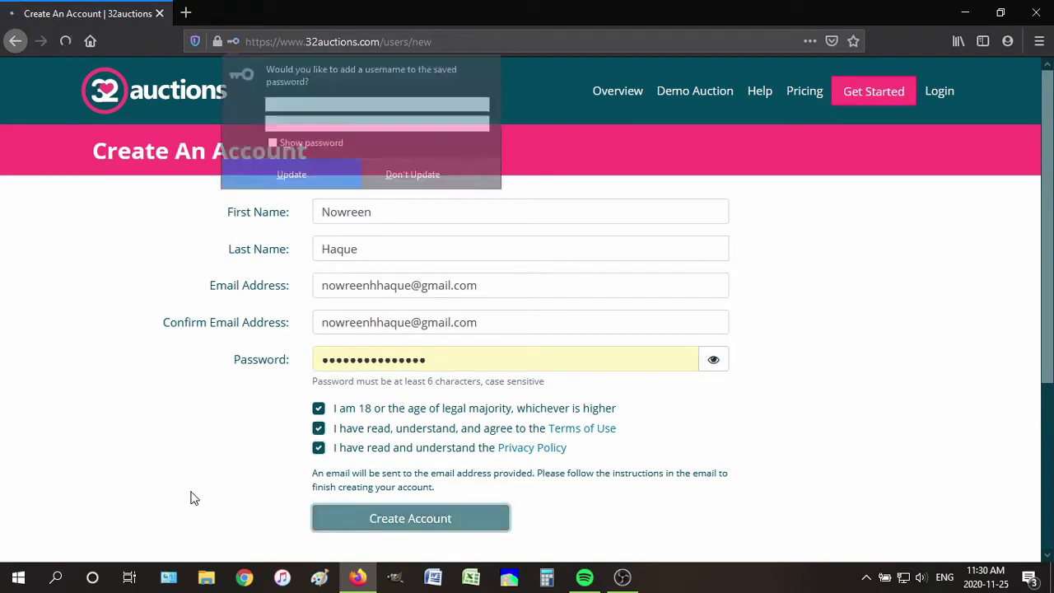
click(304, 184)
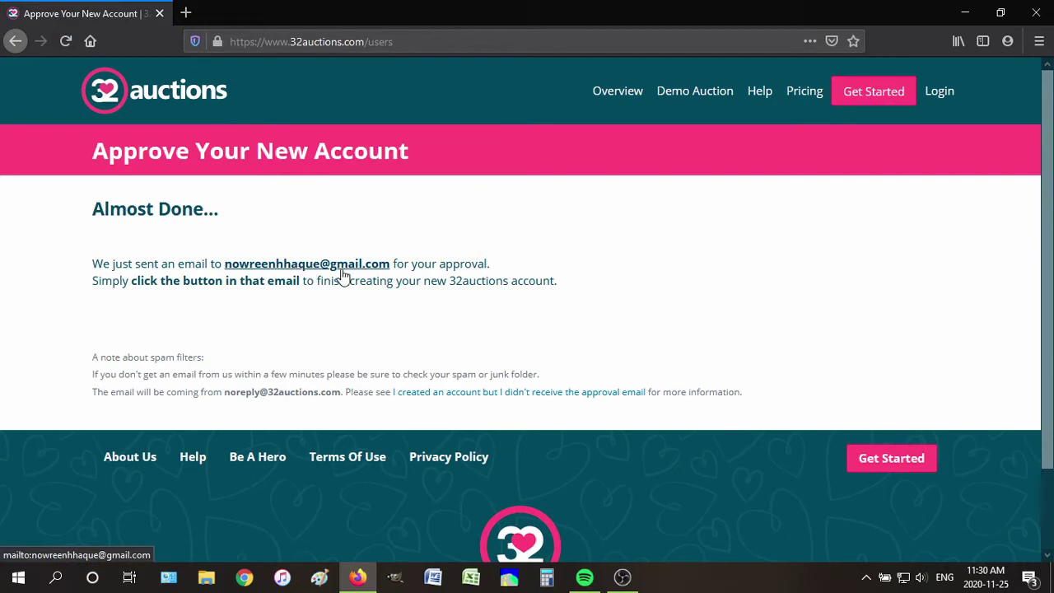
Copy the 'Yes, Finish Creating My Account' link from the welcome email in Gmail
click(241, 579)
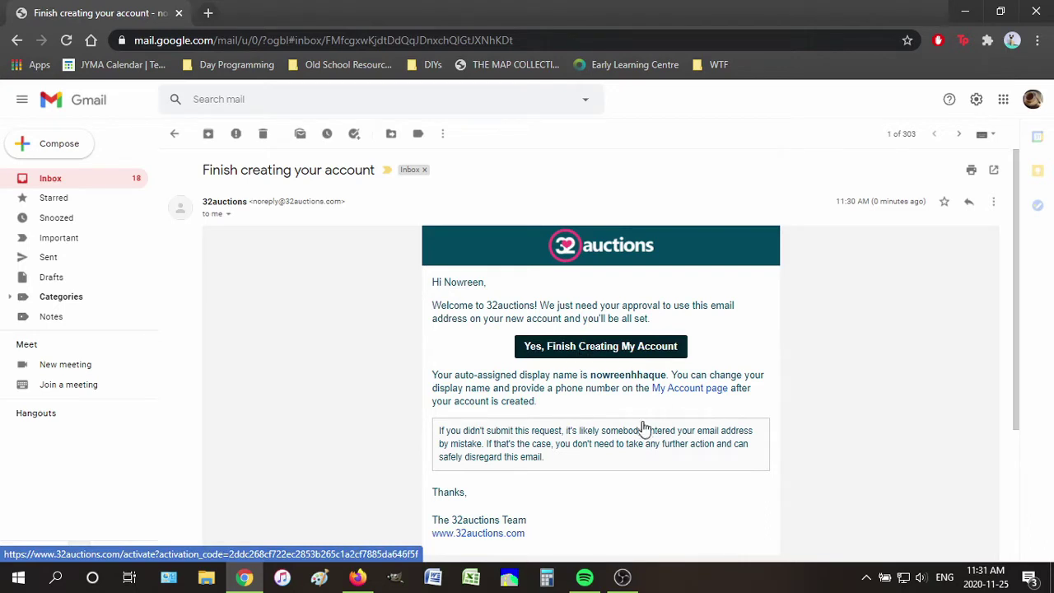
right_click(576, 356)
click(577, 470)
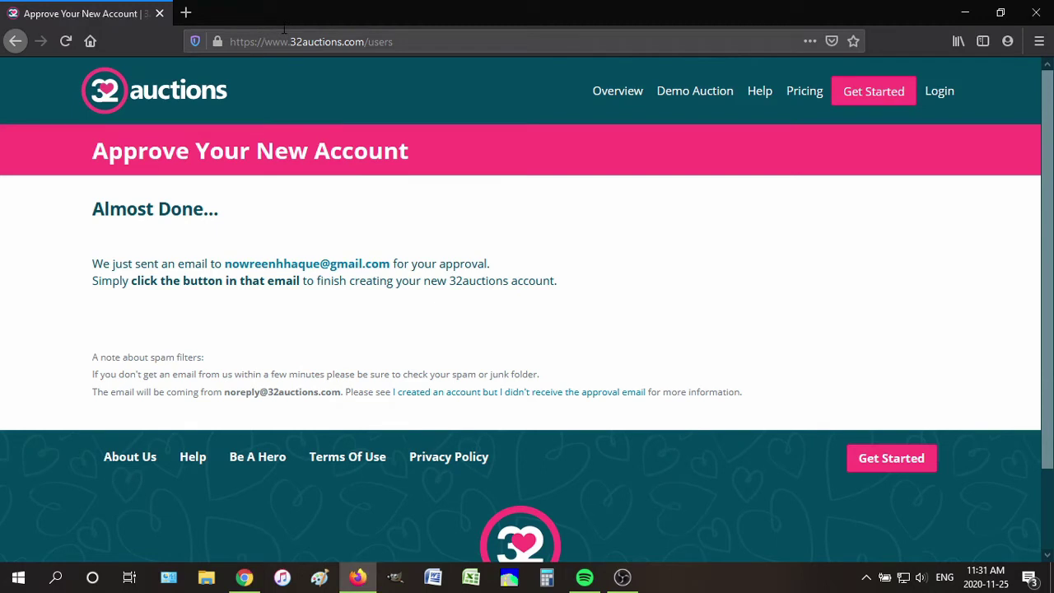
click(283, 33)
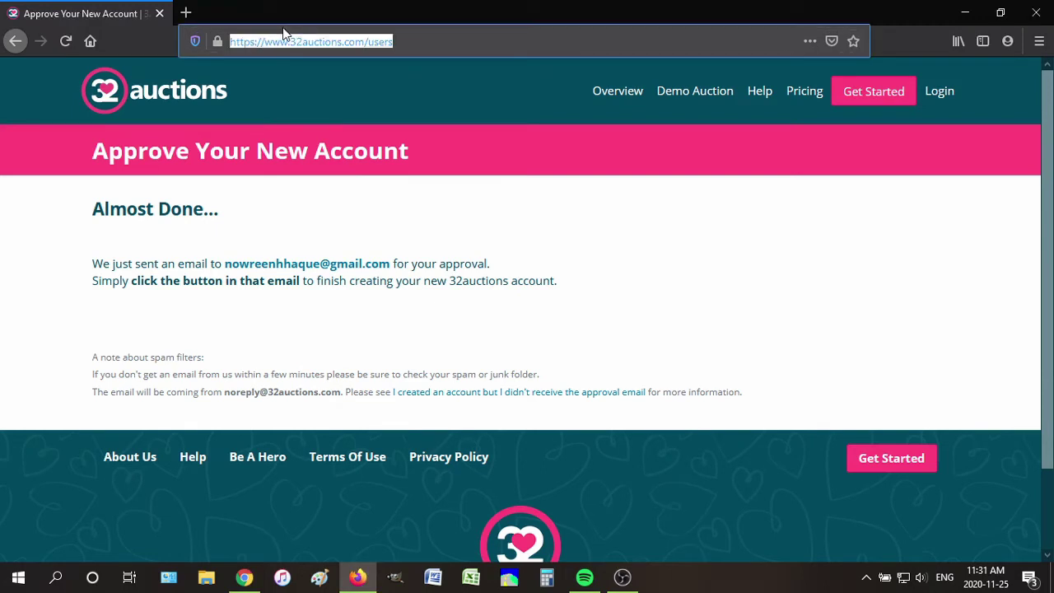
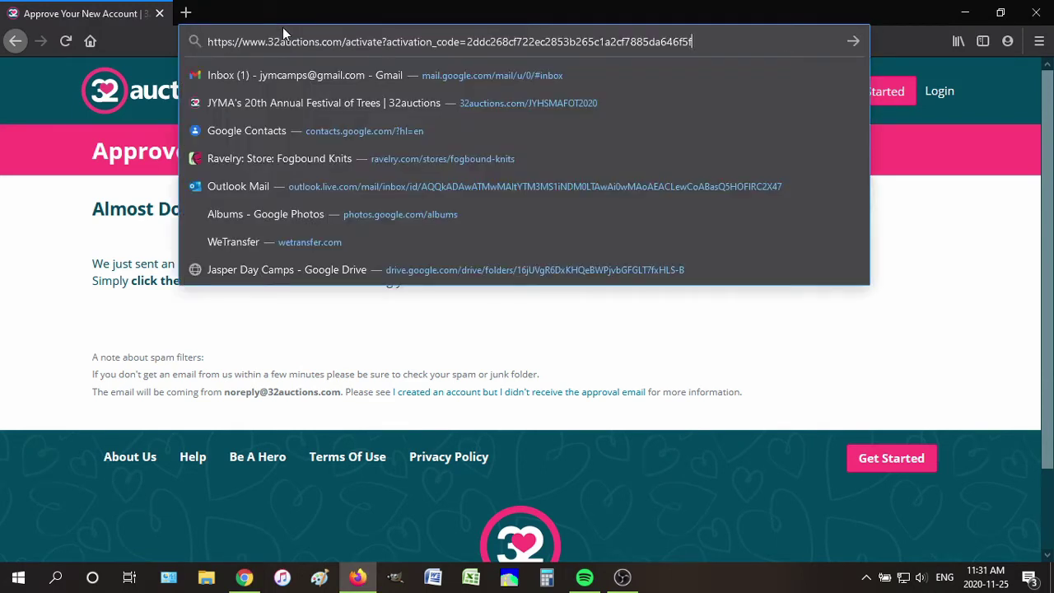
Load the pasted approval link to activate the account and confirm it is signed in
key(Return)
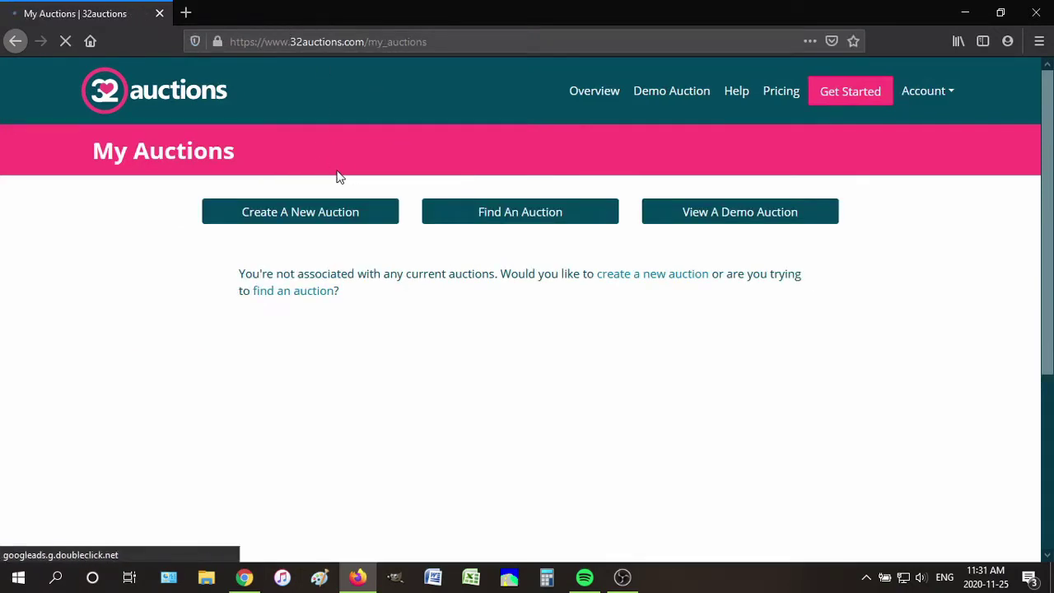
click(929, 92)
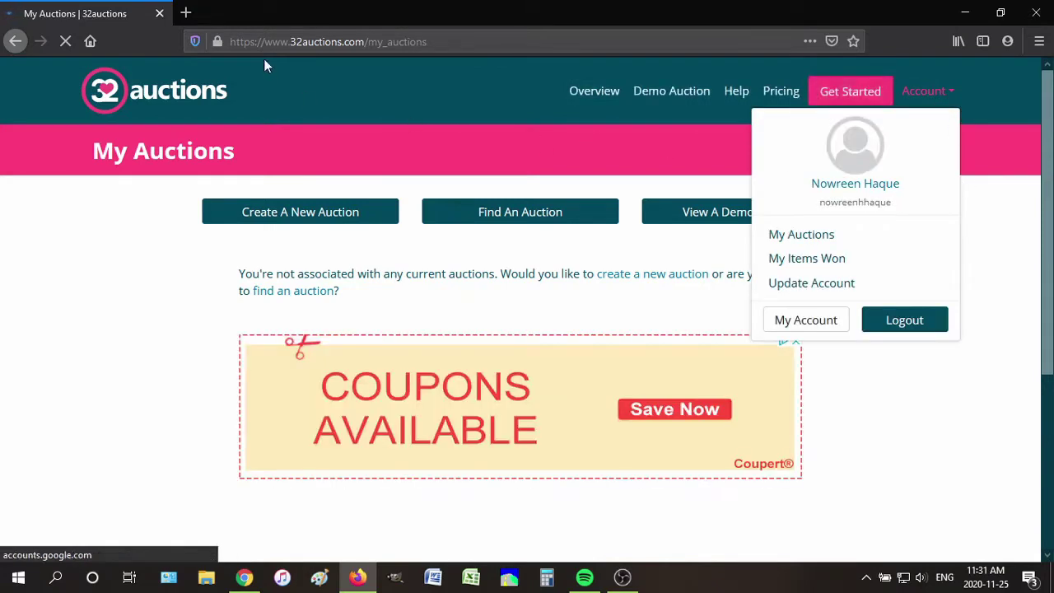
click(130, 262)
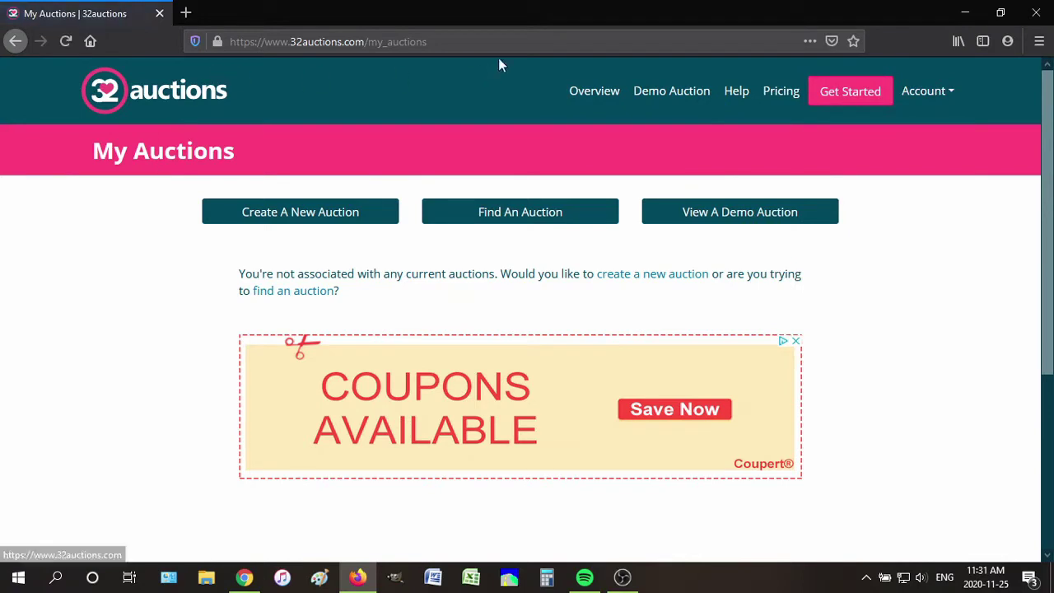
Trim 'my_auctions' from the address, leaving the site root
click(508, 40)
click(507, 40)
key(BackSpace)
key(BackSpace)
key(BackSpace)
key(BackSpace)
key(BackSpace)
key(BackSpace)
key(BackSpace)
key(BackSpace)
key(BackSpace)
key(BackSpace)
key(BackSpace)
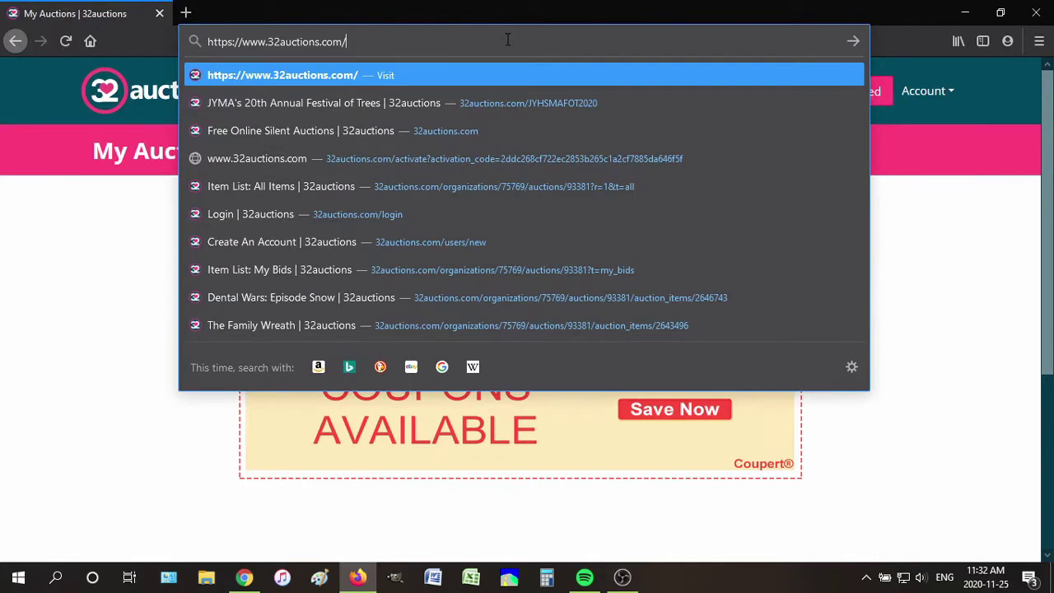
Go to the auction by adding JYHSMAFOT2020 to the site address
text(JYHSMAFOT)
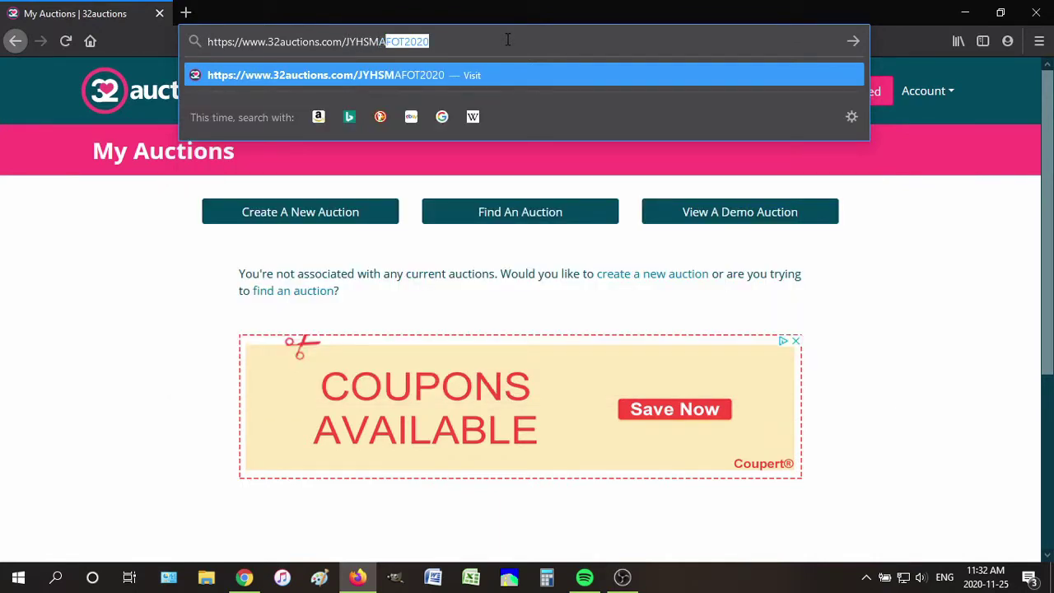
text(2020)
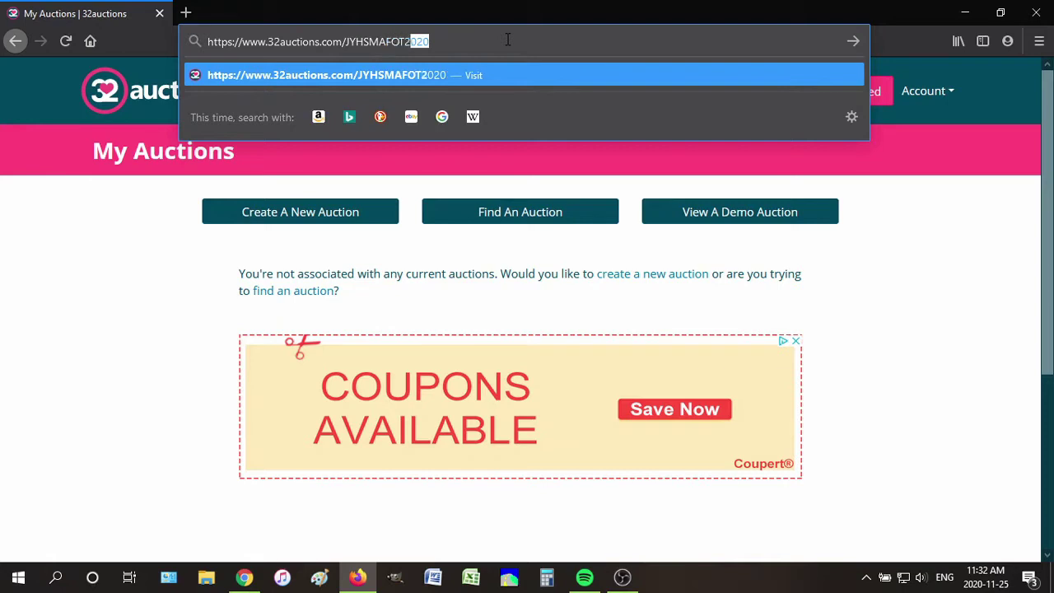
key(Return)
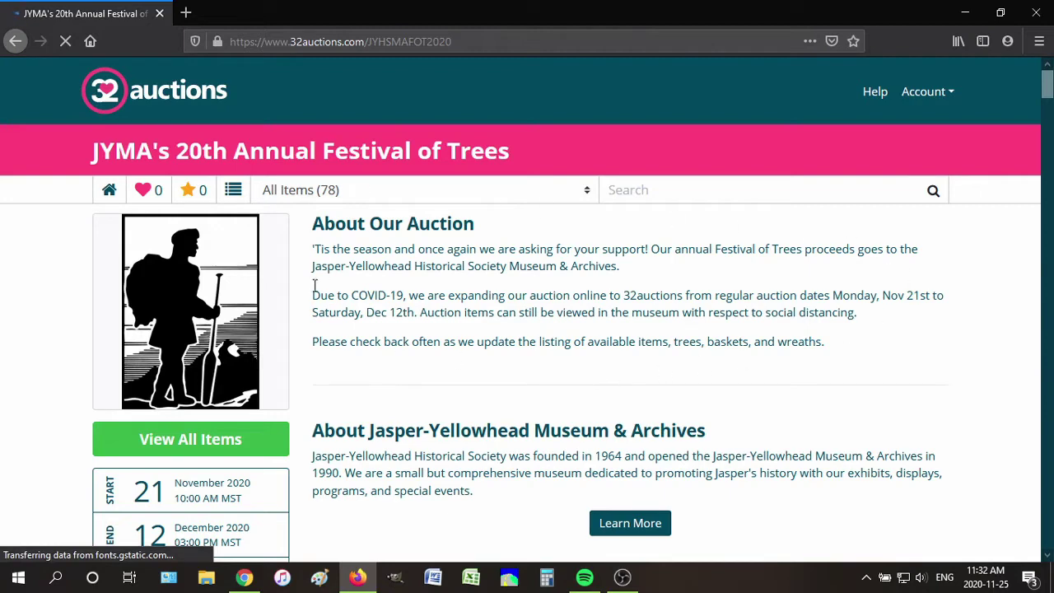
Zoom out and scroll through the Festival of Trees description, $2,655.00 raised toward $12,000.00
scroll(338, 298, down, 2)
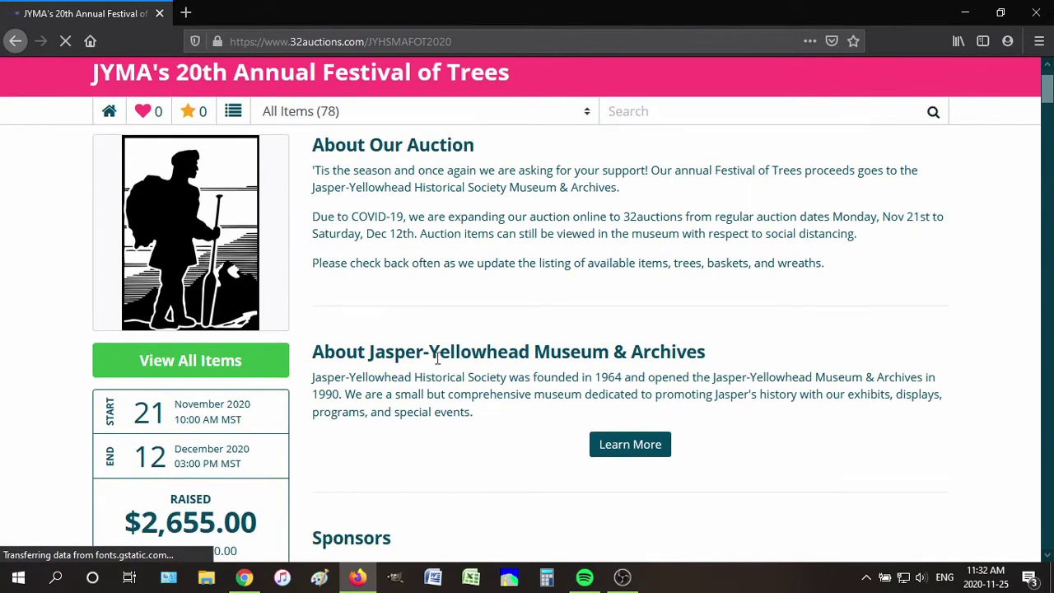
scroll(399, 371, down, 4)
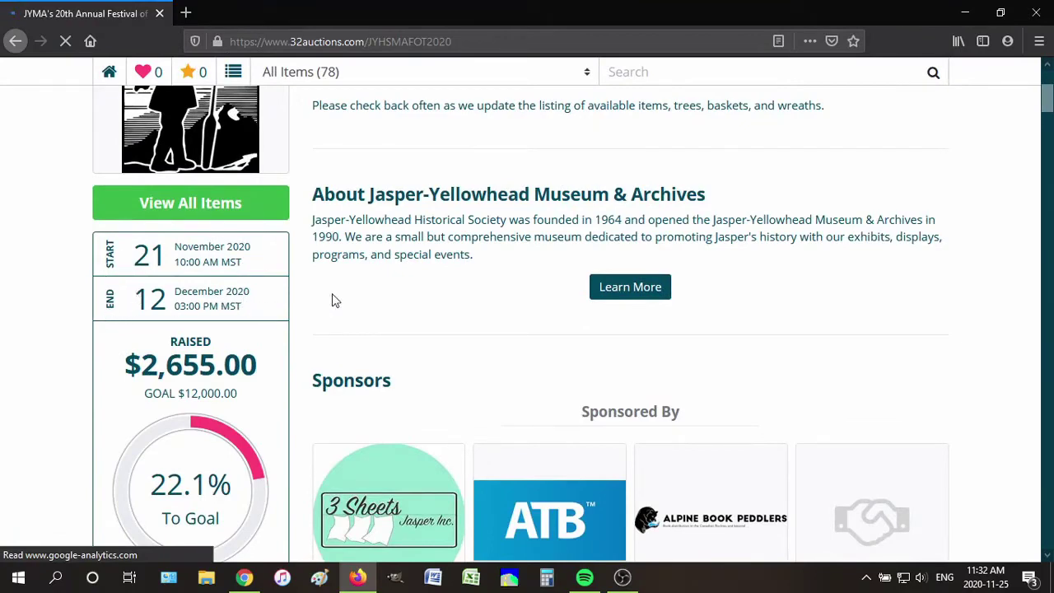
scroll(333, 292, down, 2)
scroll(333, 288, down, 2)
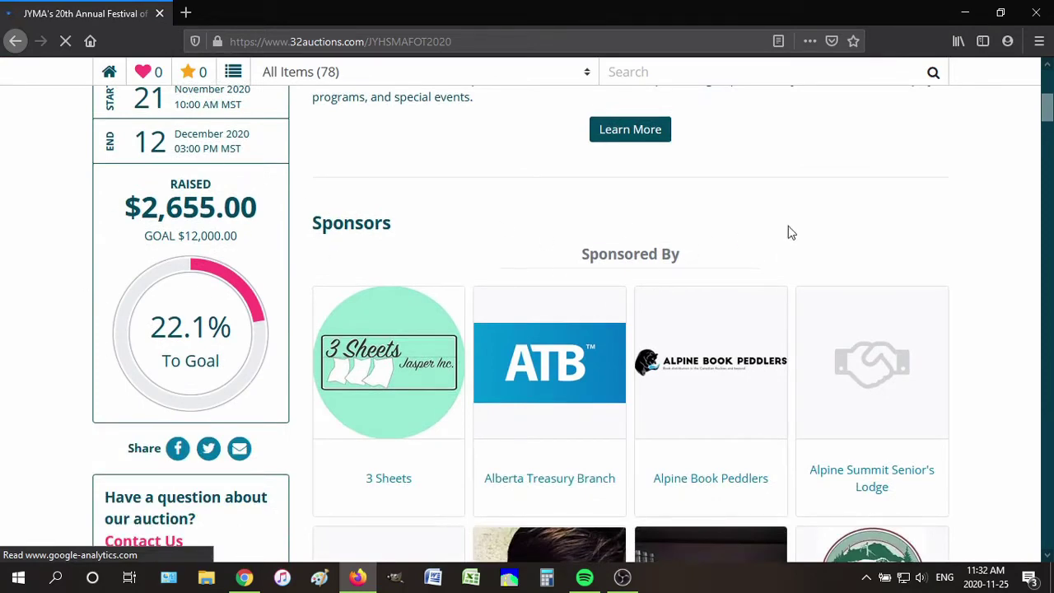
key(ctrl+minus)
key(ctrl+minus)
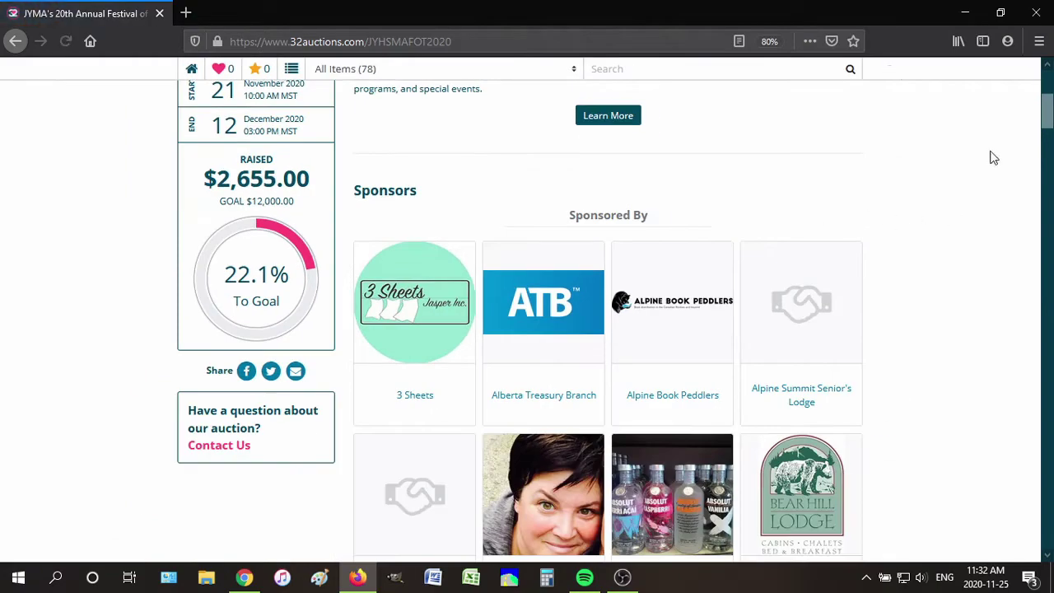
drag(1044, 119, 1041, 229)
drag(1048, 268, 1044, 473)
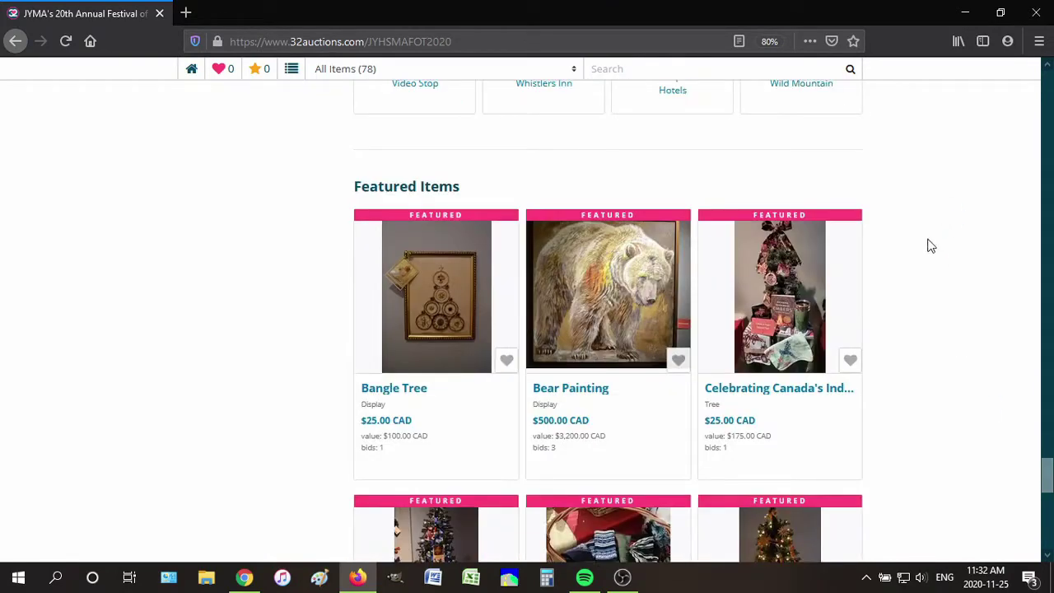
scroll(931, 245, down, 3)
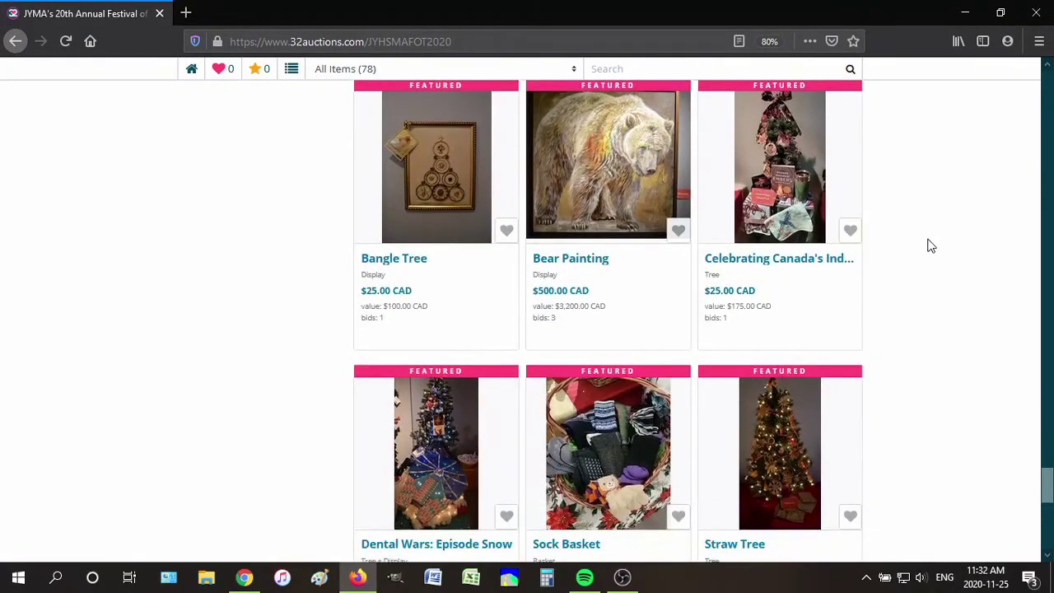
scroll(931, 245, down, 7)
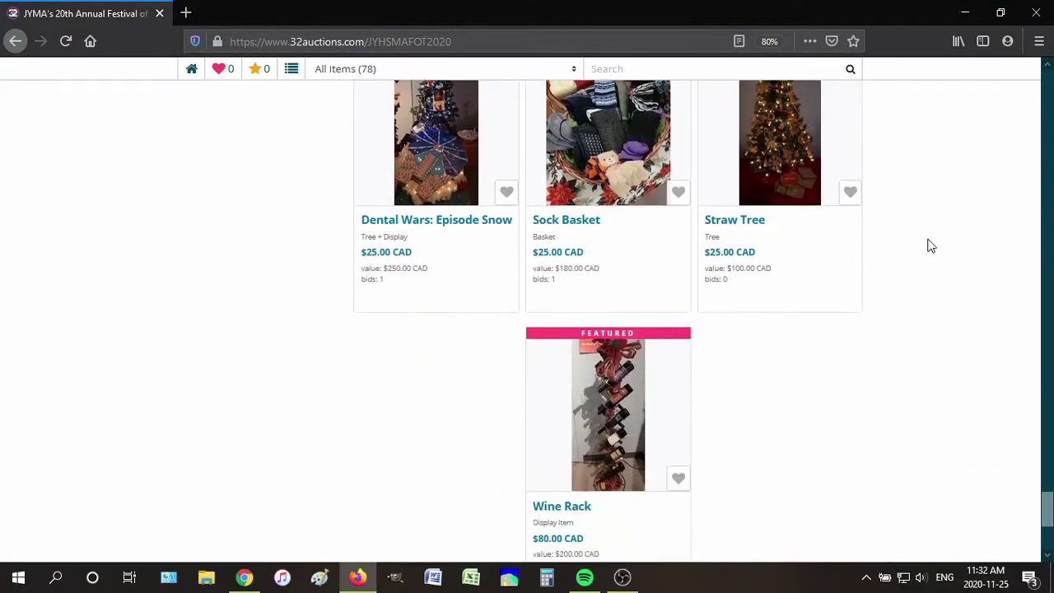
scroll(931, 246, down, 2)
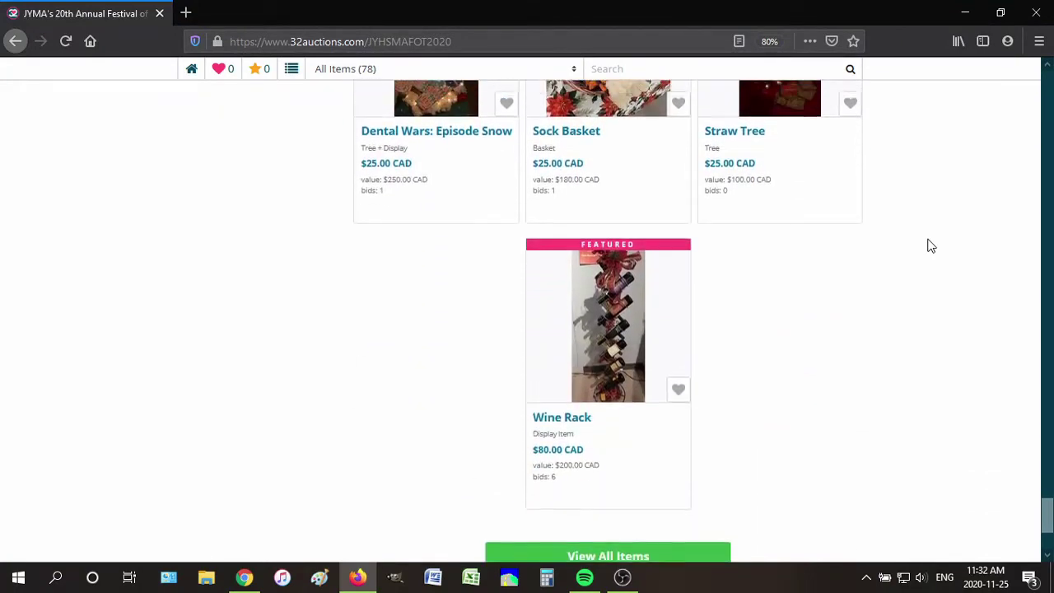
scroll(931, 246, up, 1)
scroll(930, 246, down, 4)
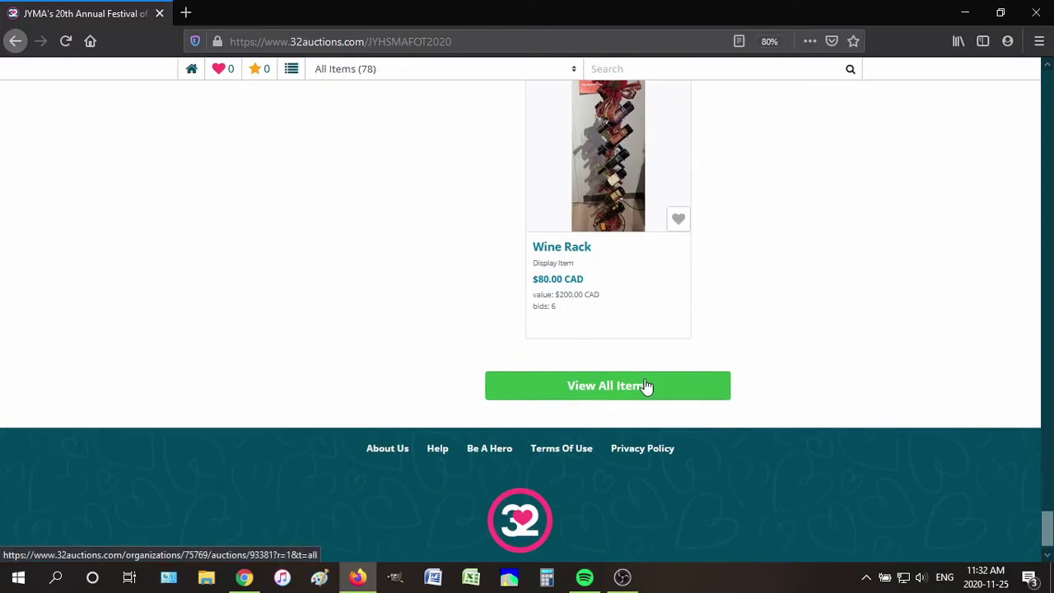
drag(1046, 531, 1046, 80)
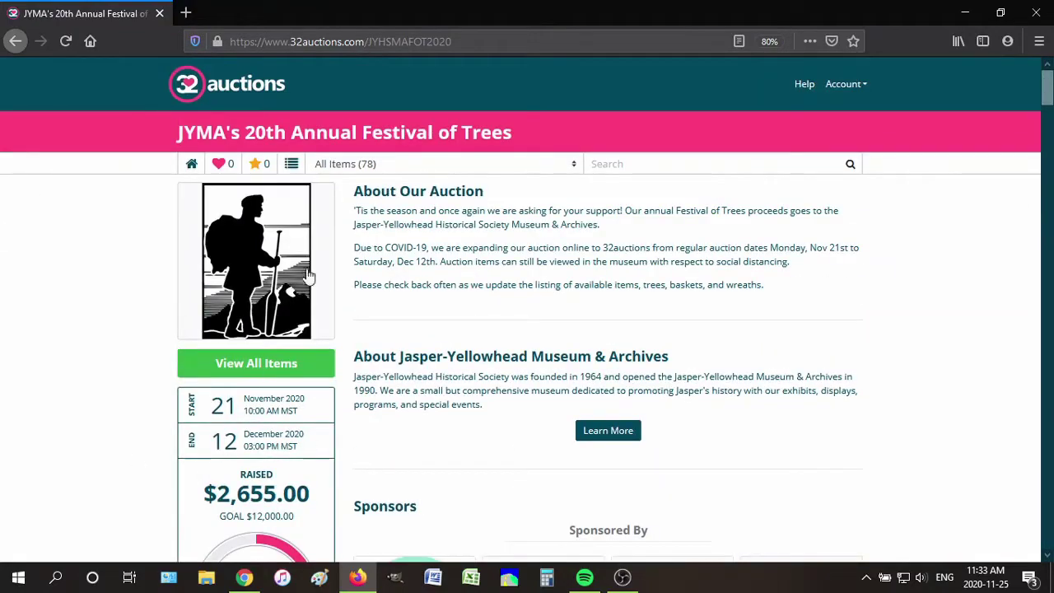
Show All Items, scroll down the 78-item grid and open the Farmhouse Christmas card
click(291, 167)
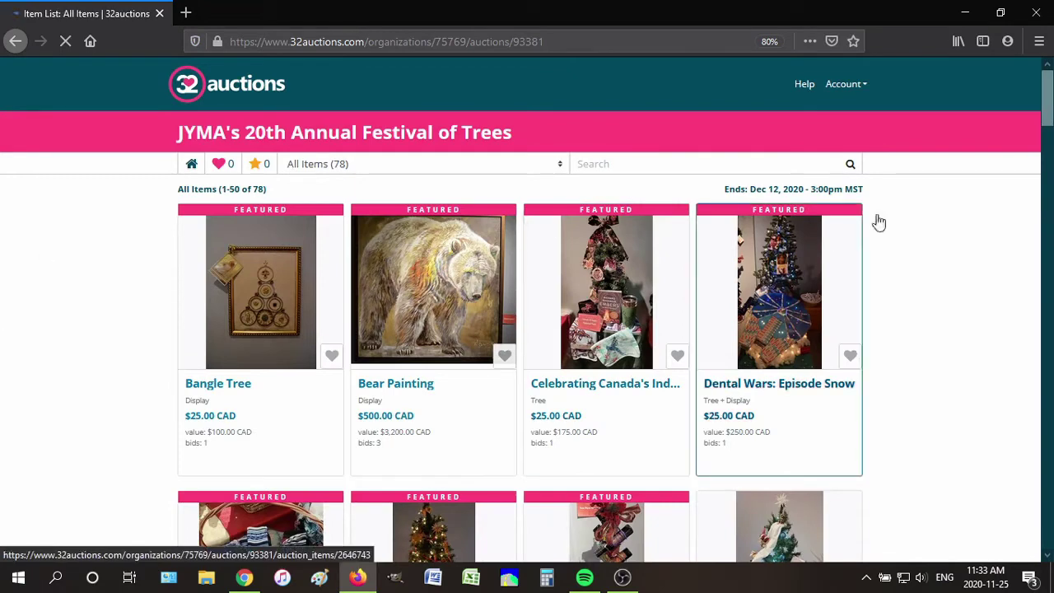
scroll(994, 172, down, 2)
scroll(991, 172, down, 3)
scroll(983, 164, down, 2)
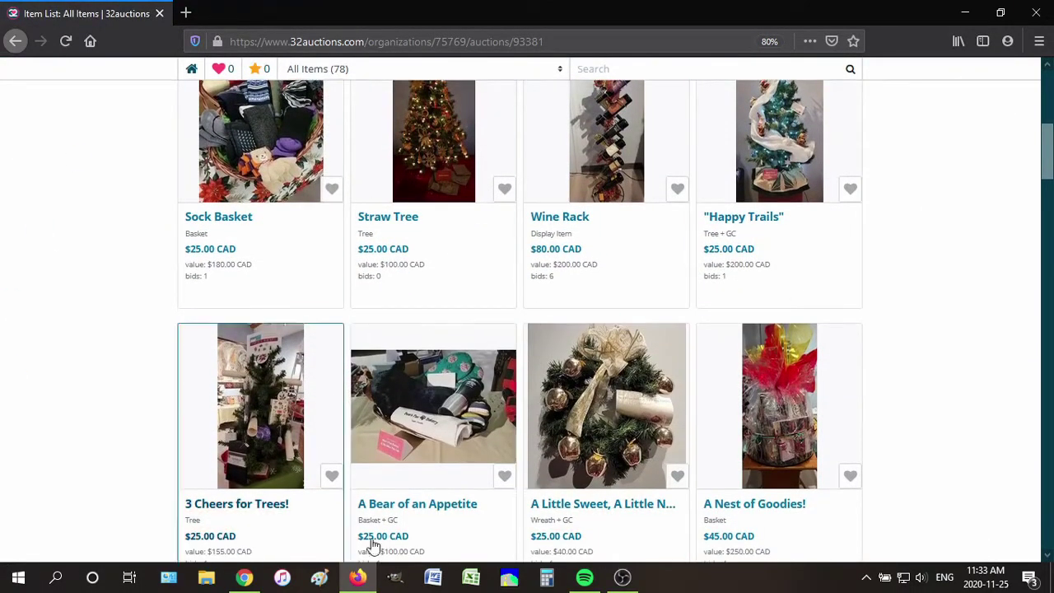
scroll(60, 311, down, 4)
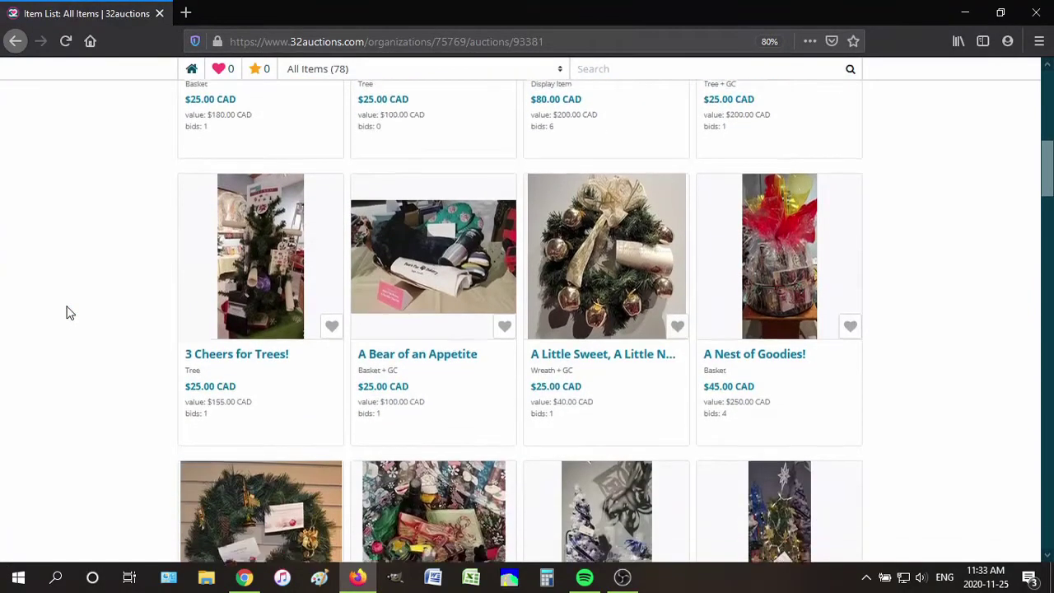
scroll(69, 312, down, 2)
scroll(67, 311, down, 2)
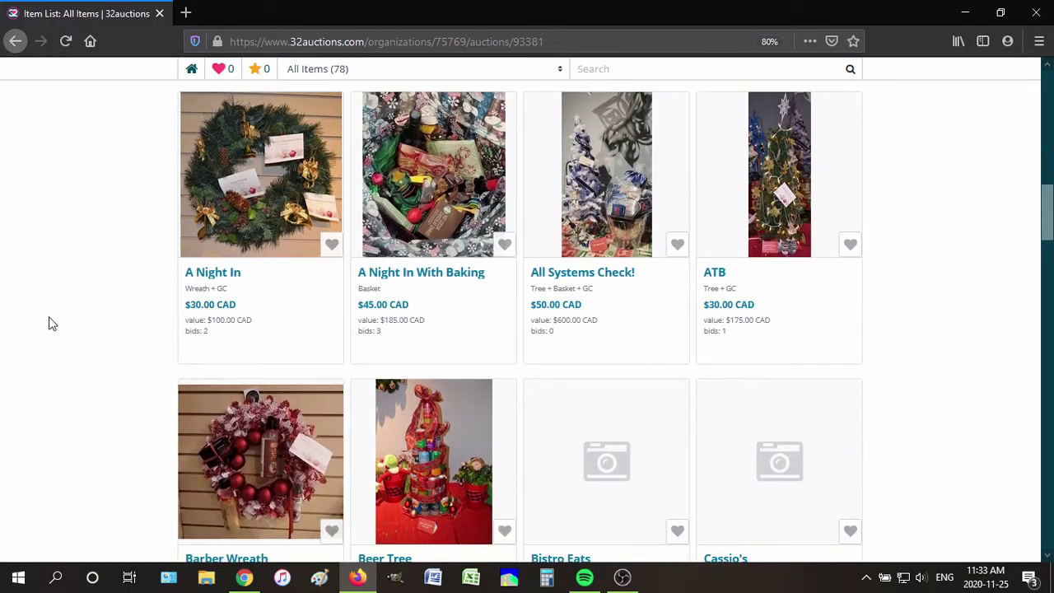
scroll(51, 321, down, 2)
scroll(67, 319, down, 2)
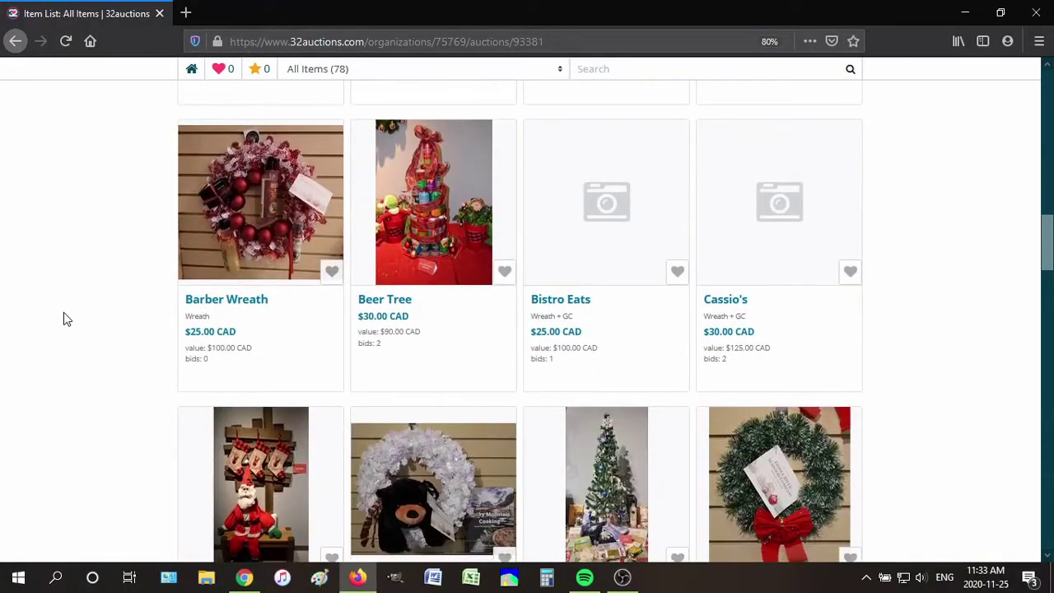
scroll(67, 318, down, 1)
scroll(934, 379, down, 2)
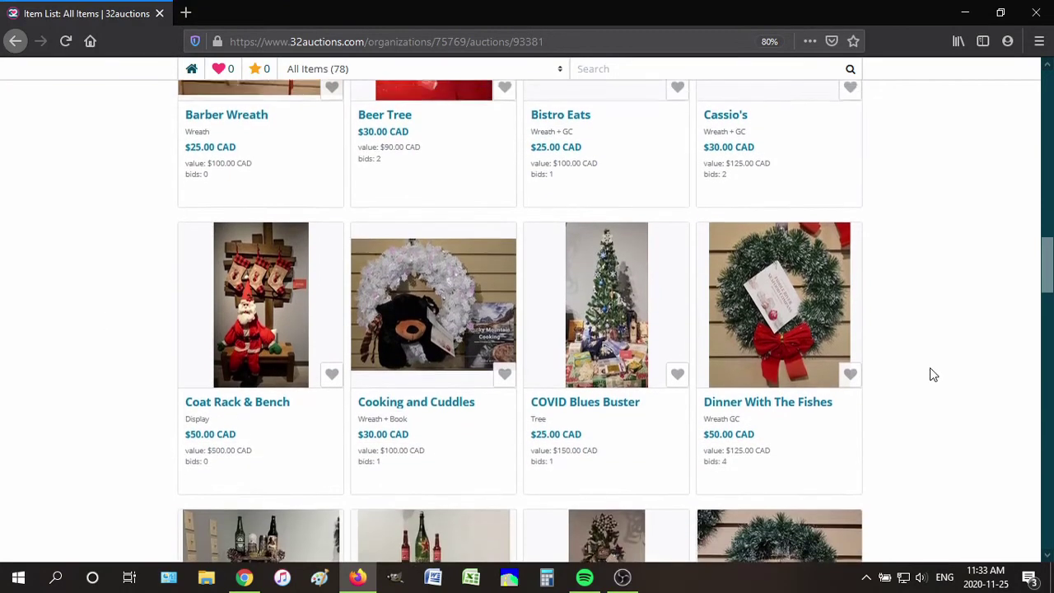
scroll(933, 375, down, 3)
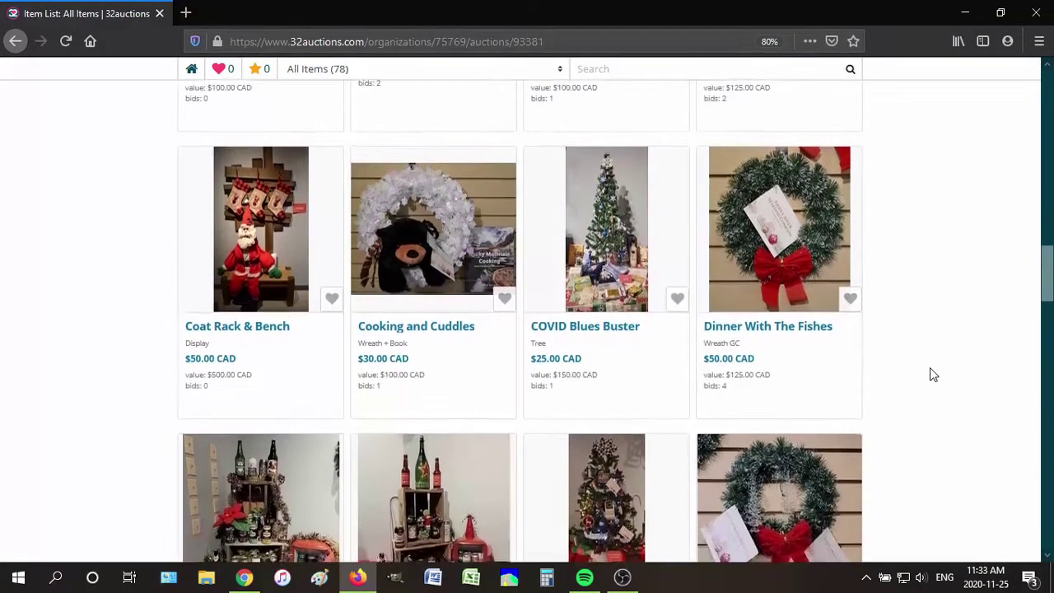
scroll(933, 374, down, 3)
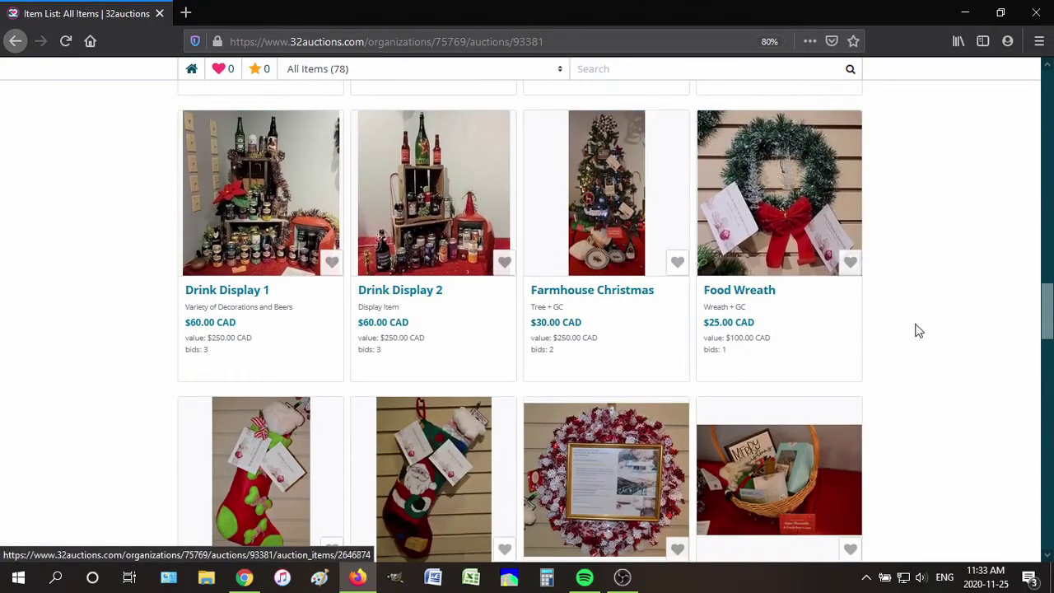
click(574, 307)
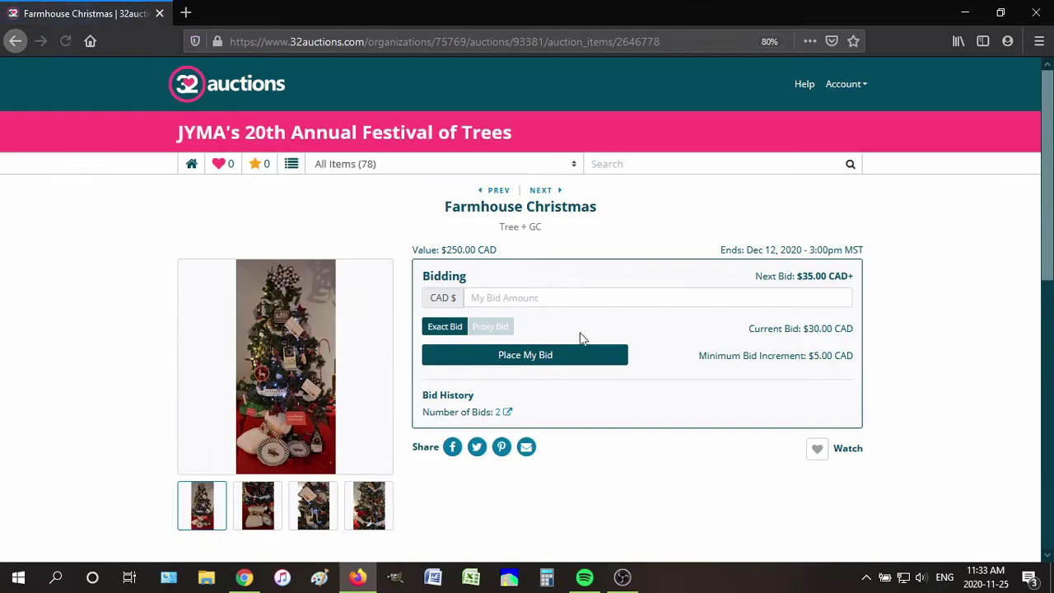
Try and erase a 30 bid, then review the $5.00 increment and $30.00 current bid
click(584, 297)
text(30)
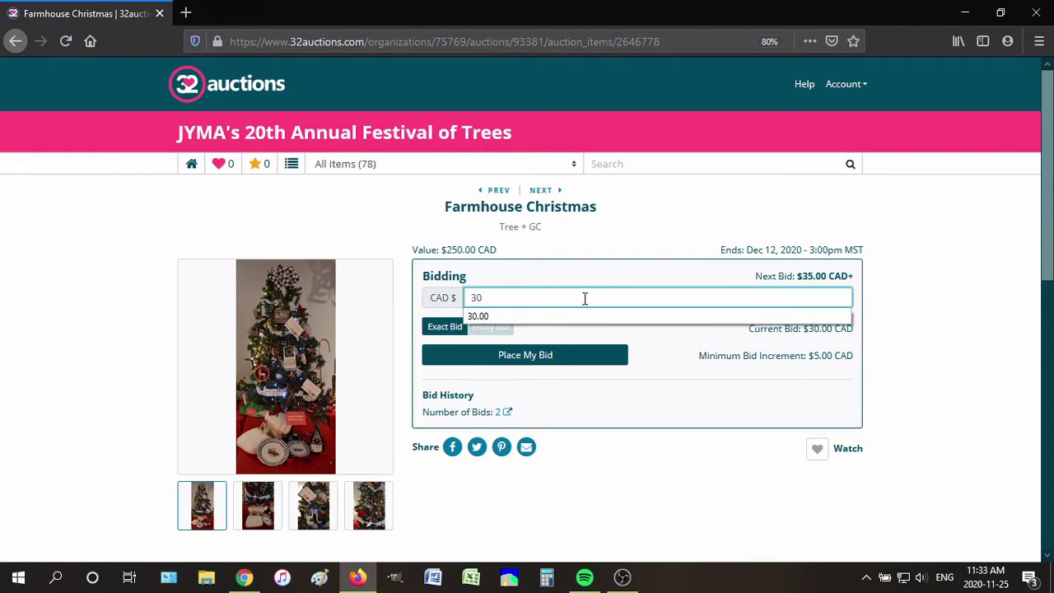
key(BackSpace)
key(BackSpace)
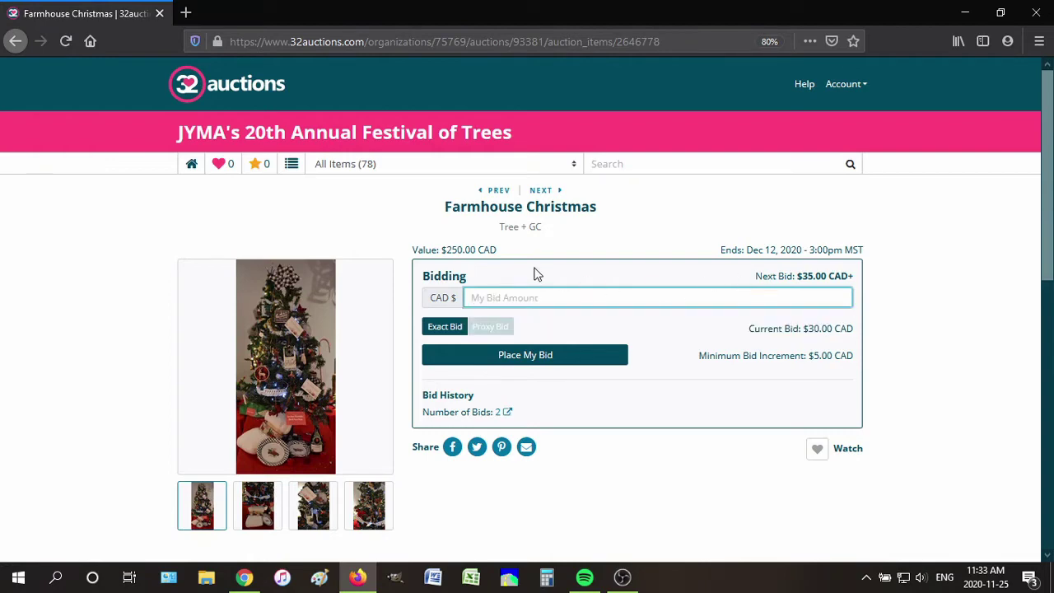
click(990, 354)
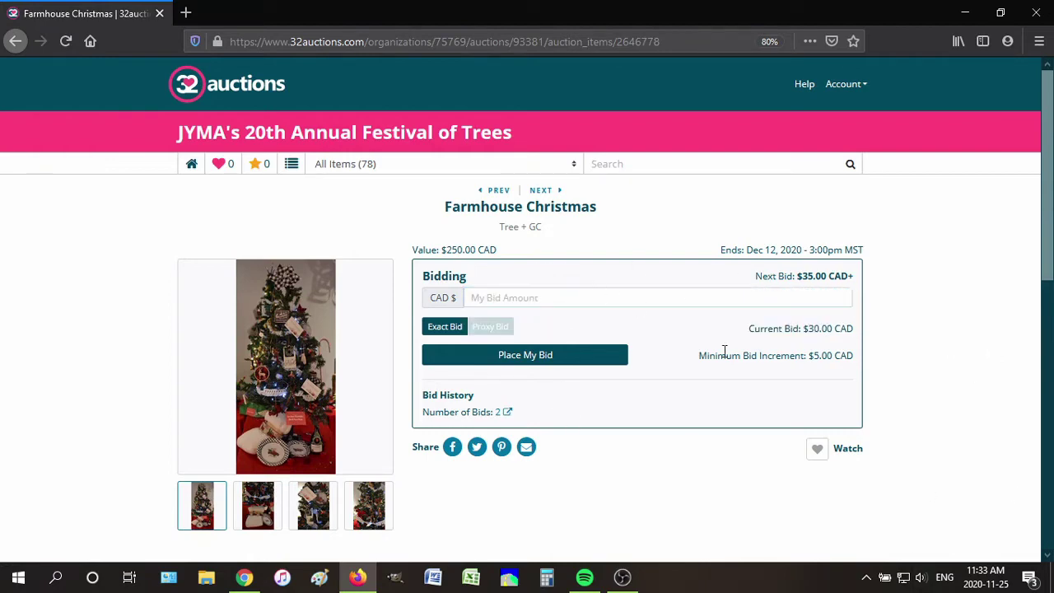
drag(698, 355, 856, 366)
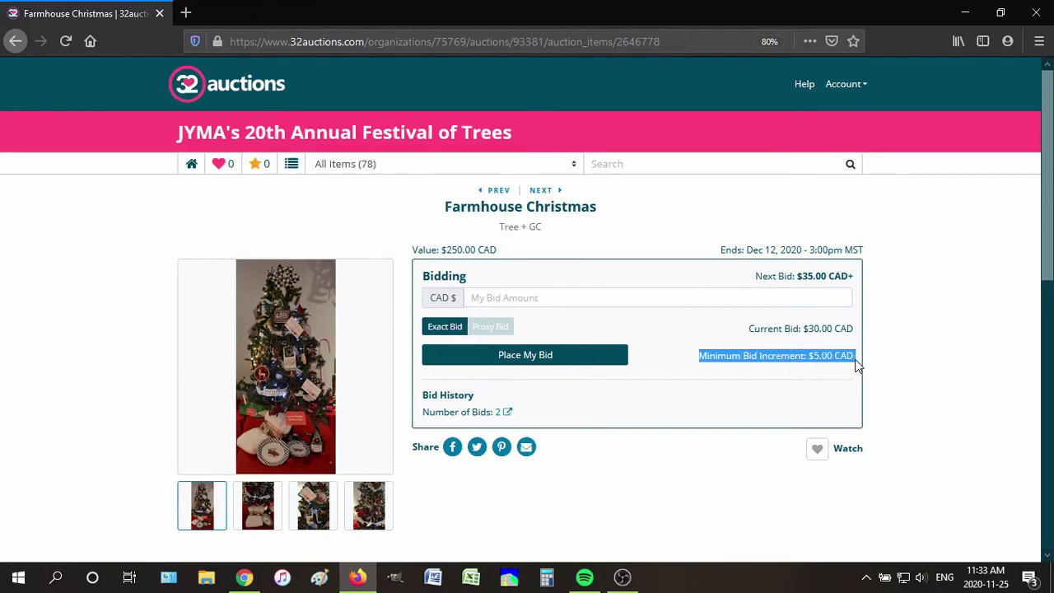
click(908, 352)
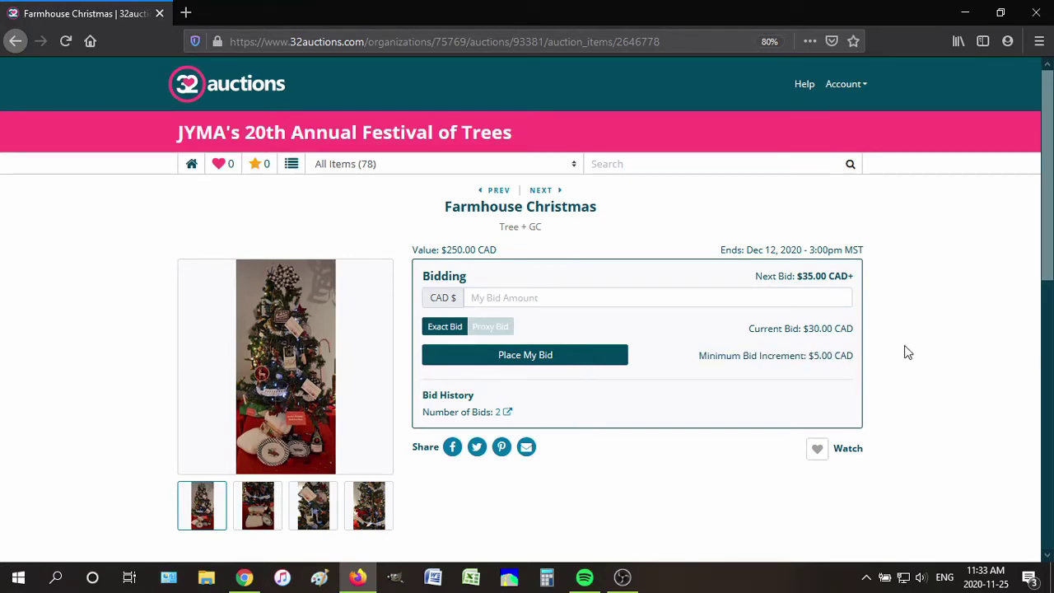
drag(745, 336, 866, 337)
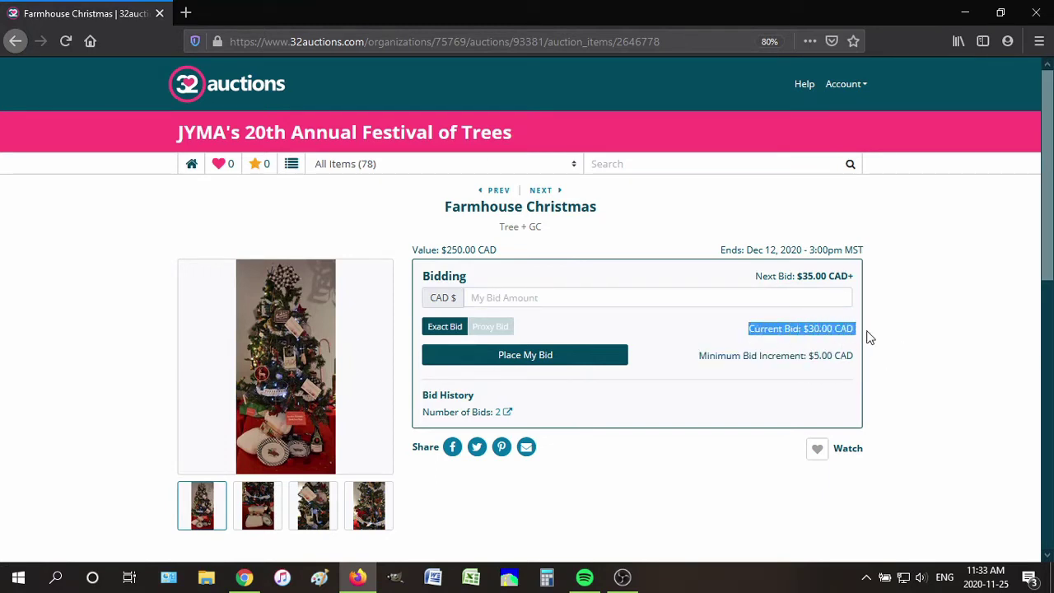
click(947, 351)
Check the $35.00 next bid and $250.00 item value, then enter 35 as the bid
click(782, 301)
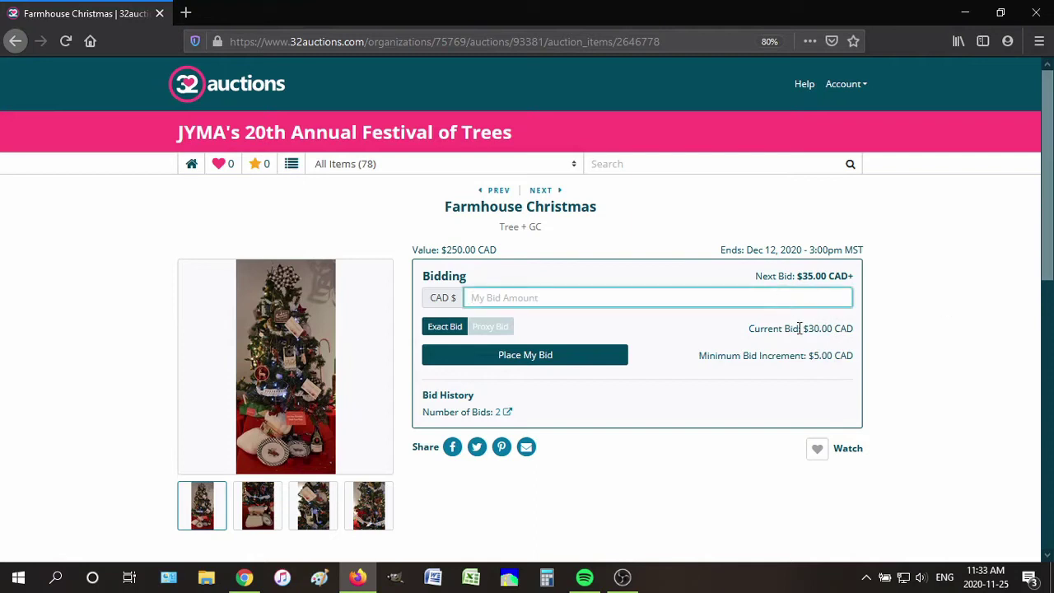
drag(828, 279, 832, 278)
click(919, 284)
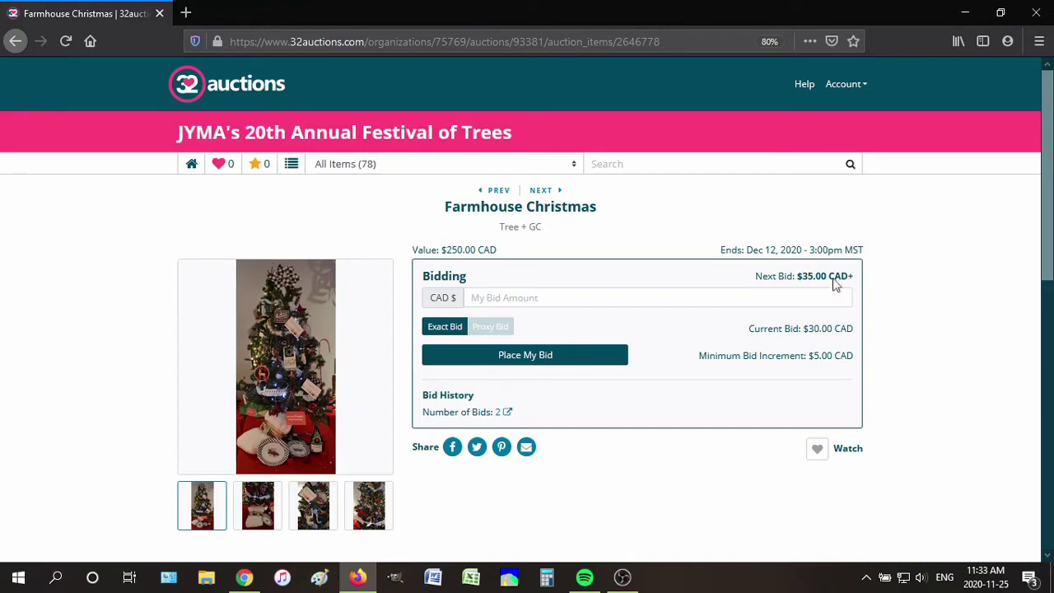
drag(442, 250, 506, 252)
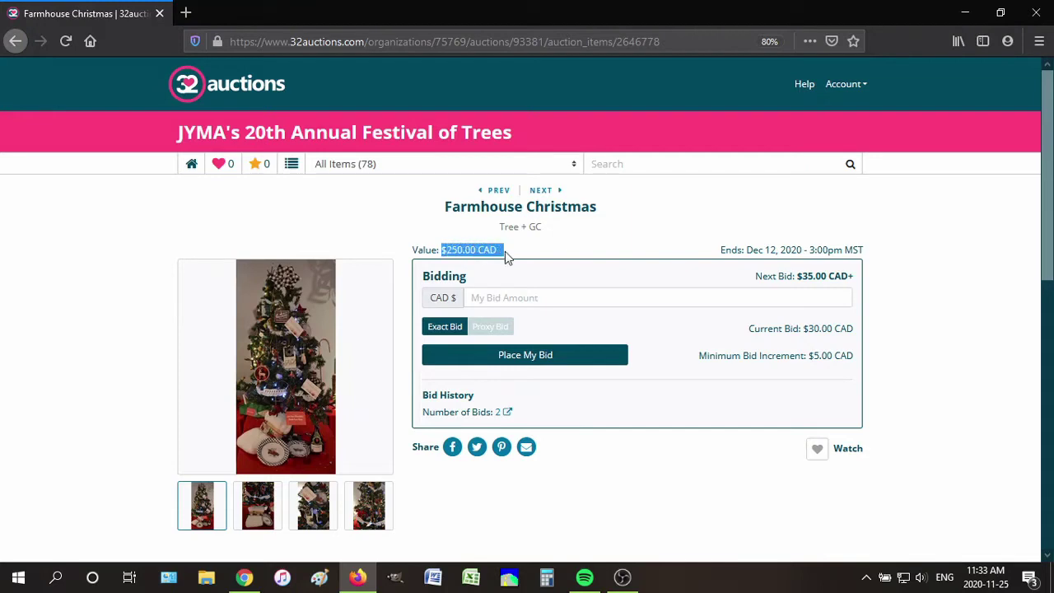
click(697, 224)
click(567, 299)
text(35)
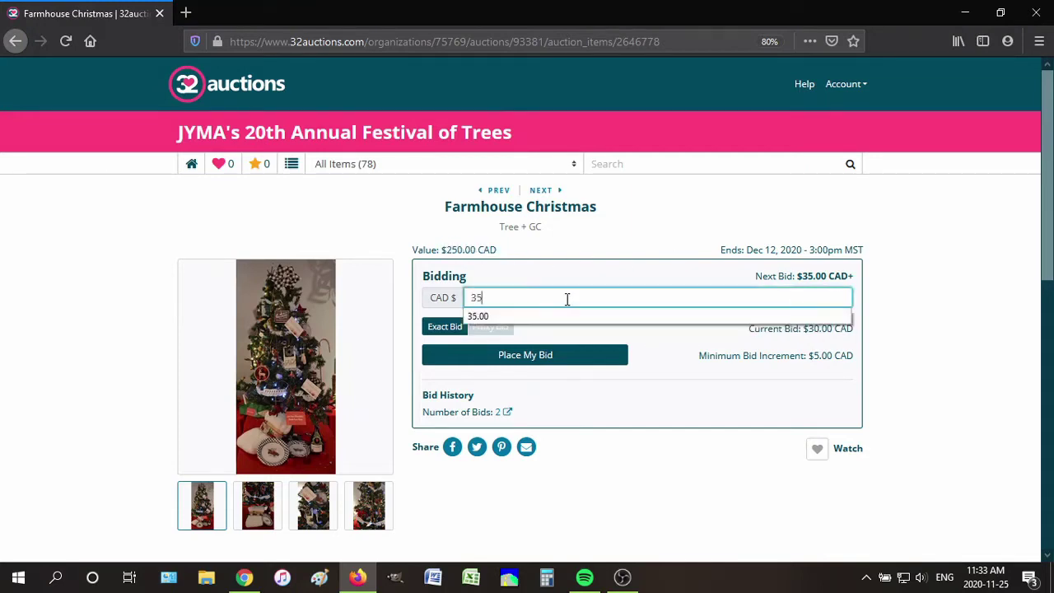
click(779, 314)
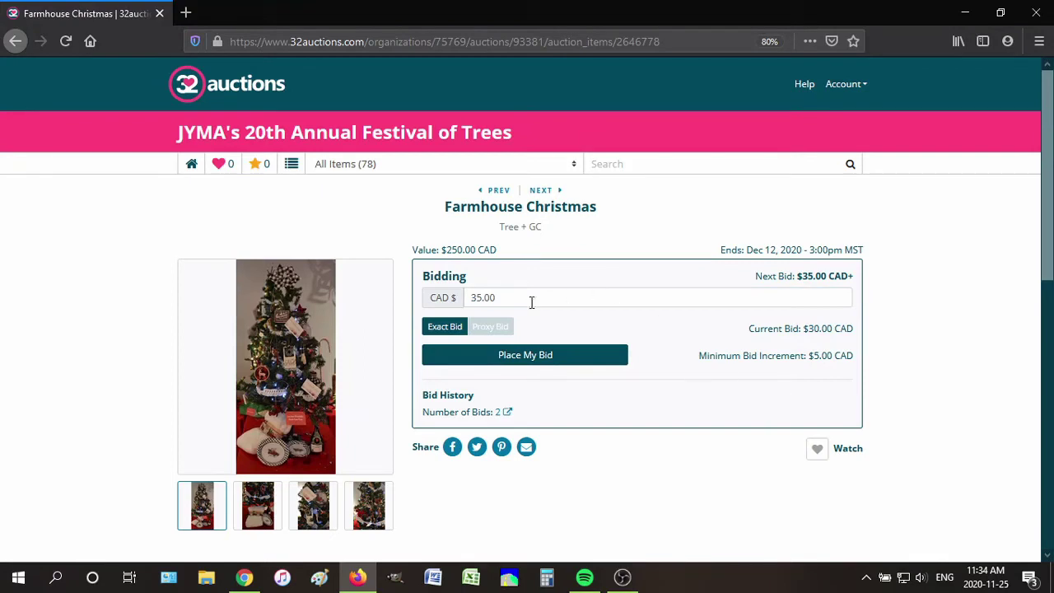
Switch to proxy bidding and change the bid amount to 100.00
click(487, 331)
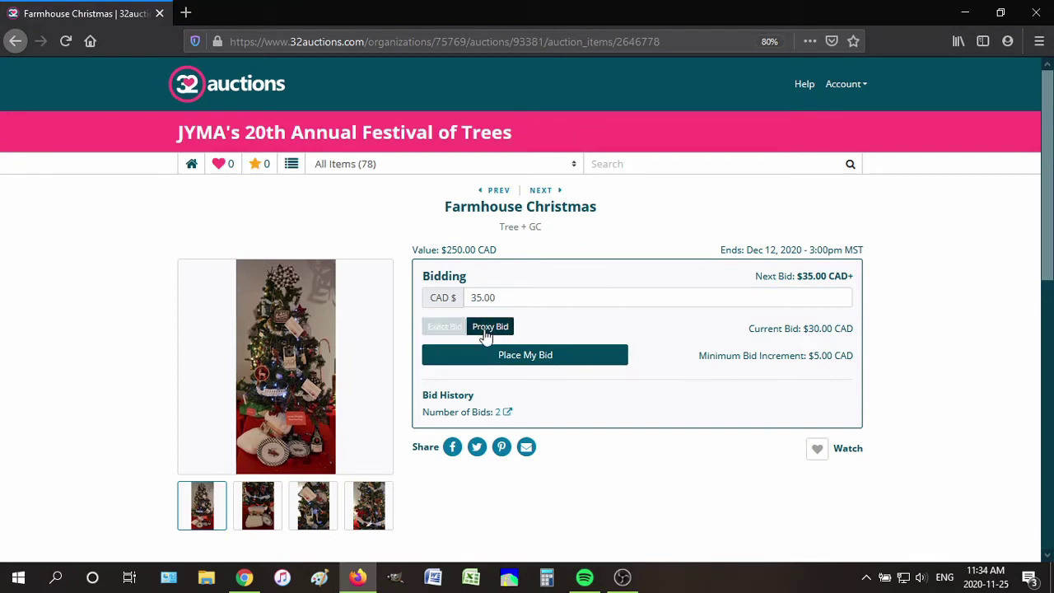
click(524, 288)
double_click(544, 302)
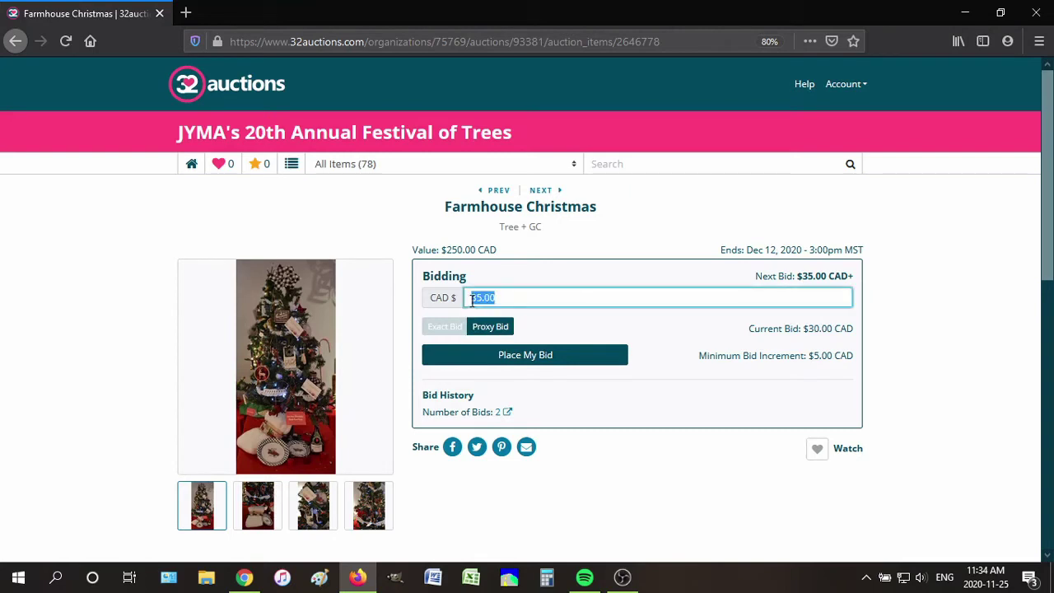
click(940, 264)
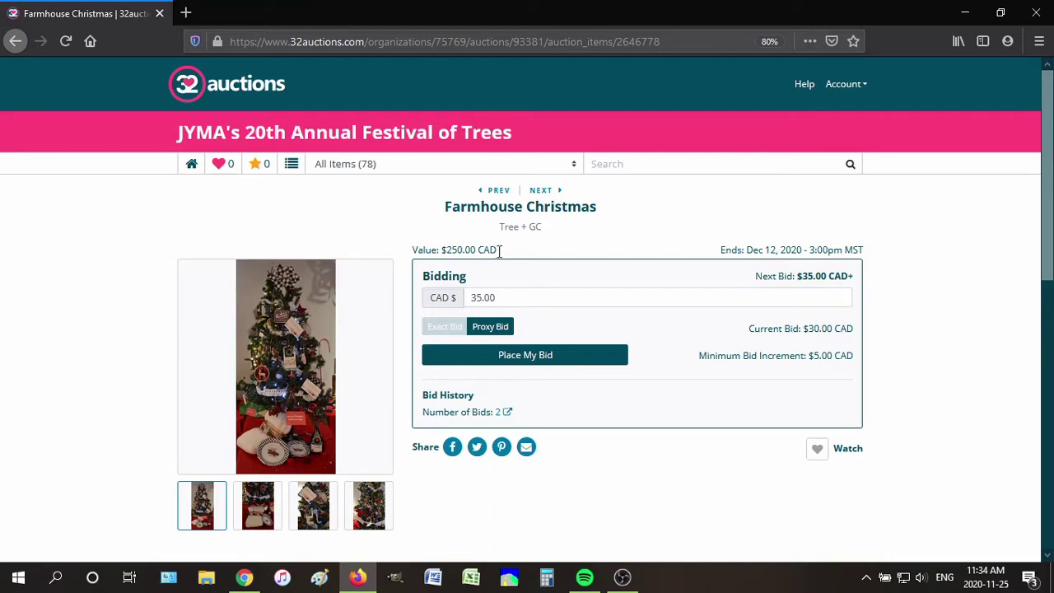
double_click(513, 297)
text(100)
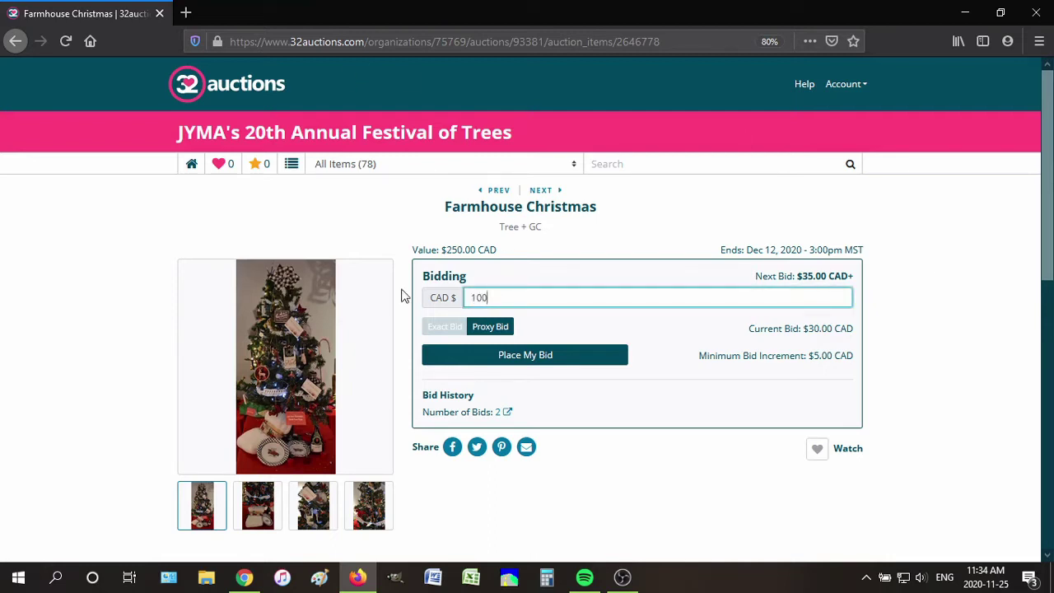
click(908, 282)
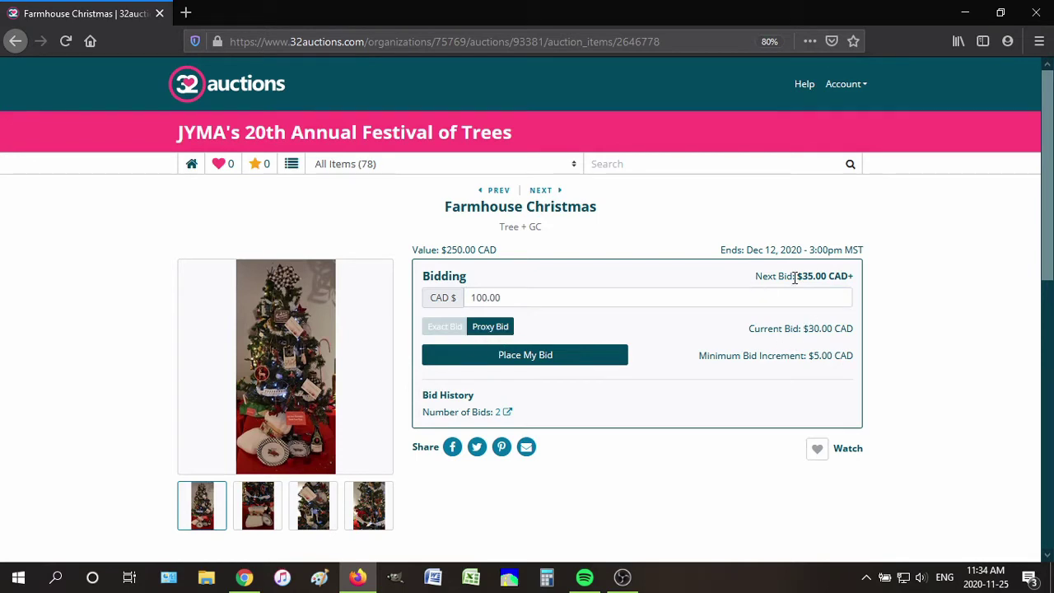
drag(803, 276, 859, 278)
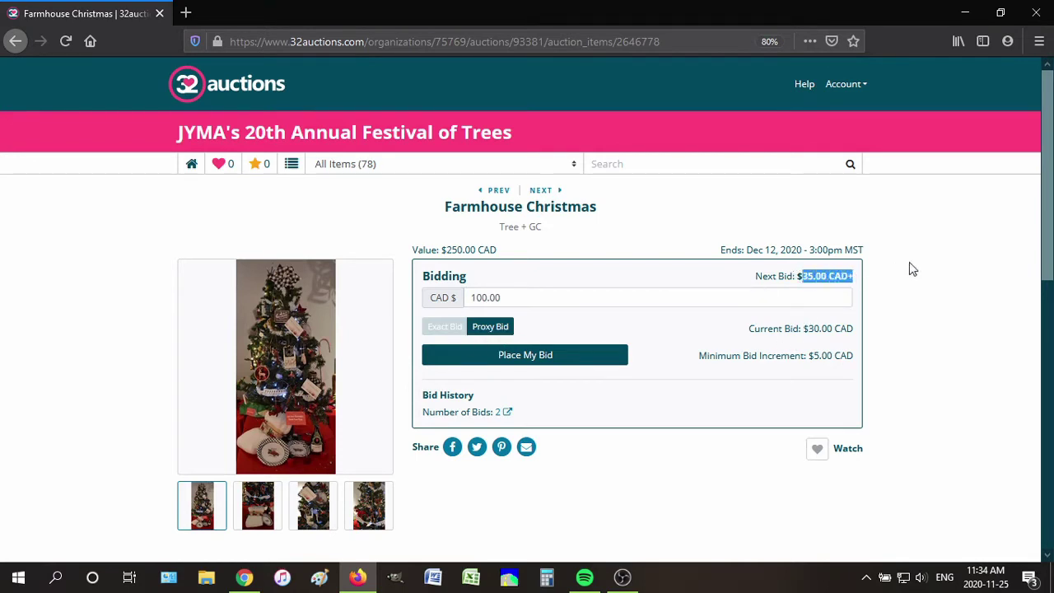
click(851, 280)
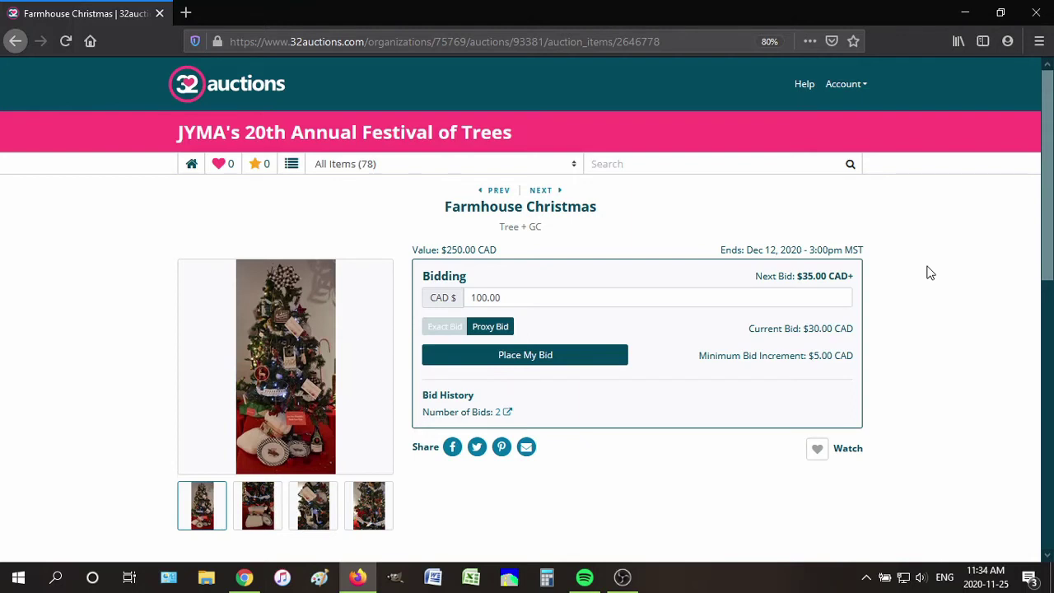
Replace 100.00 with 35 and set the bid type back to Exact Bid
drag(511, 298, 470, 297)
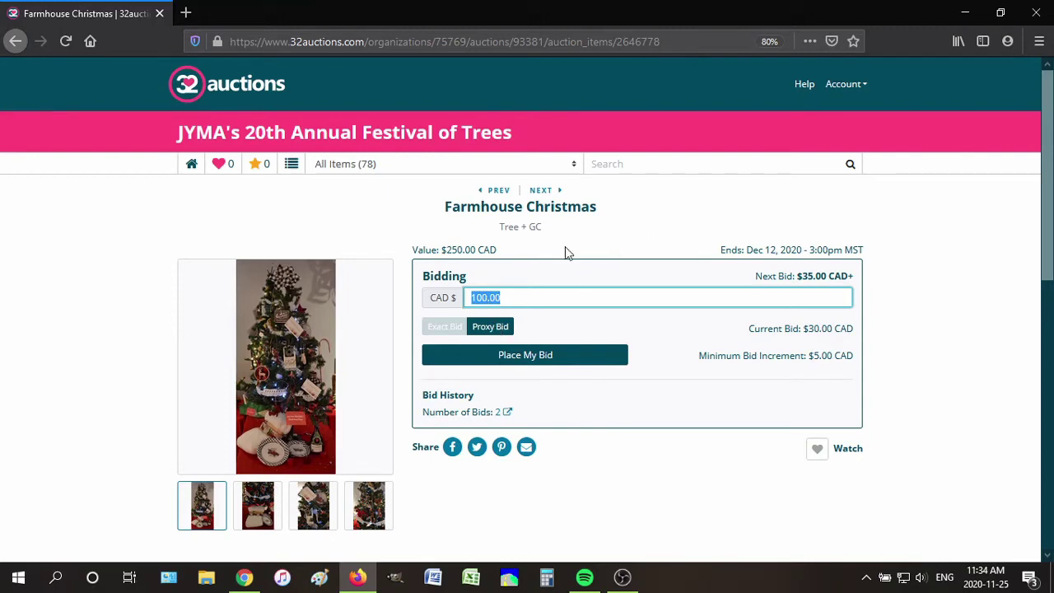
key(BackSpace)
click(516, 292)
text(35)
click(635, 229)
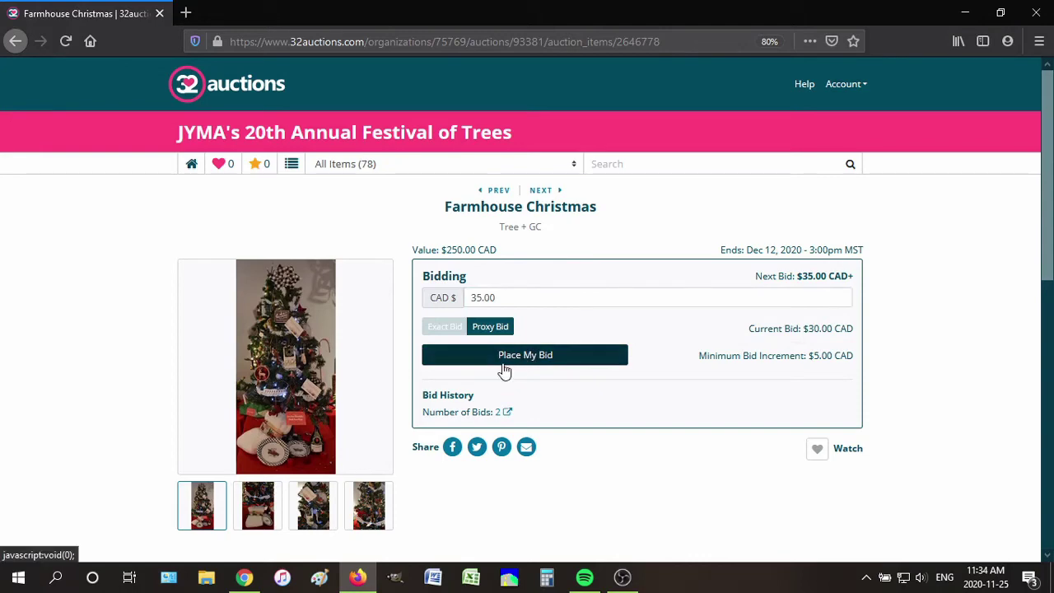
click(445, 326)
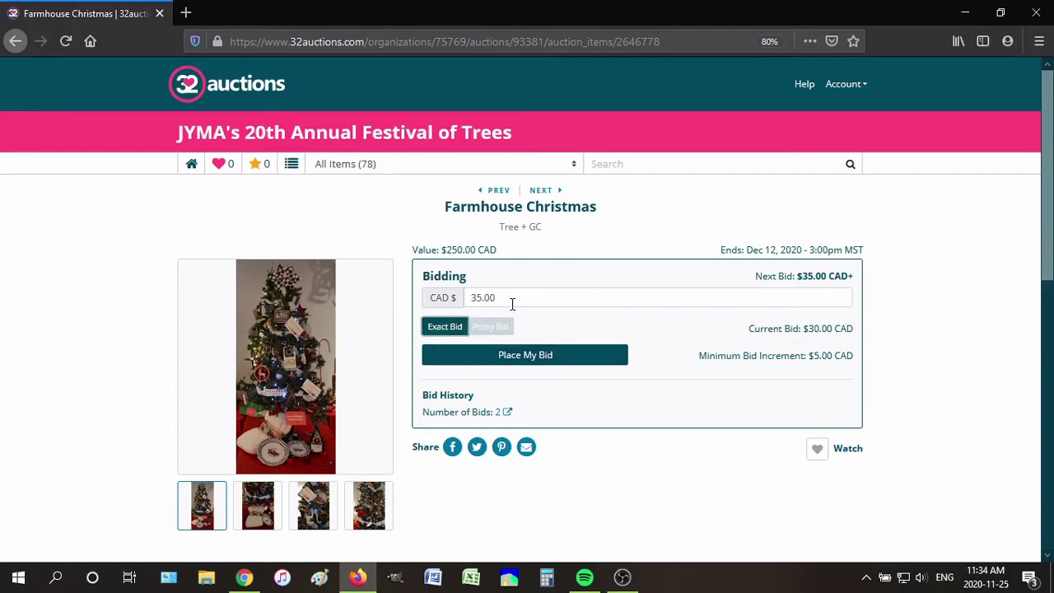
Place and confirm the $35.00 exact bid, then highlight the congratulations message
click(556, 355)
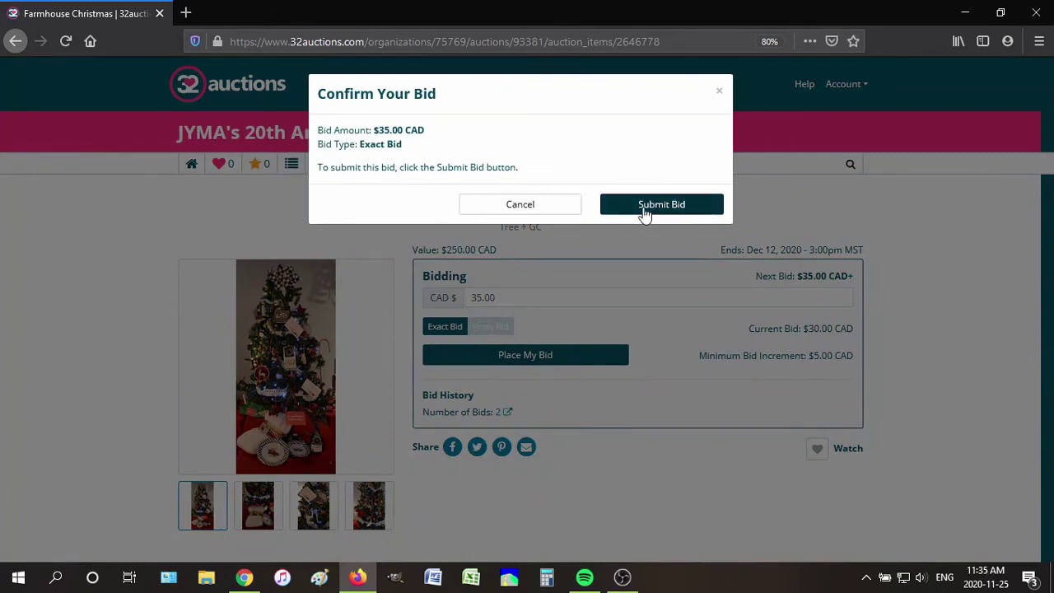
click(645, 211)
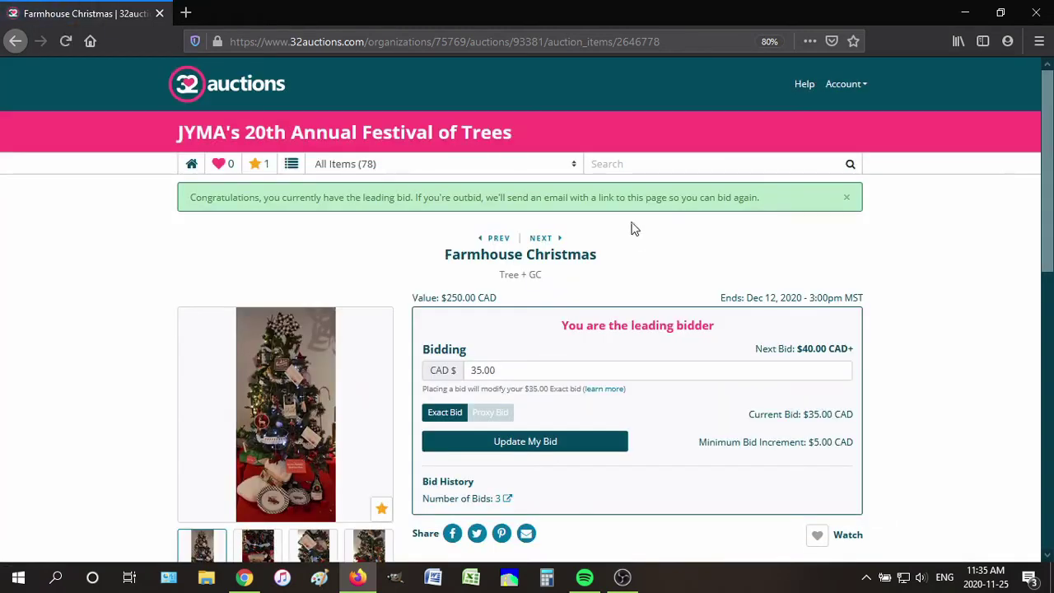
drag(186, 200, 260, 200)
Flip through the four gallery photos of the Farmhouse Christmas tree and scroll its details
scroll(576, 272, down, 3)
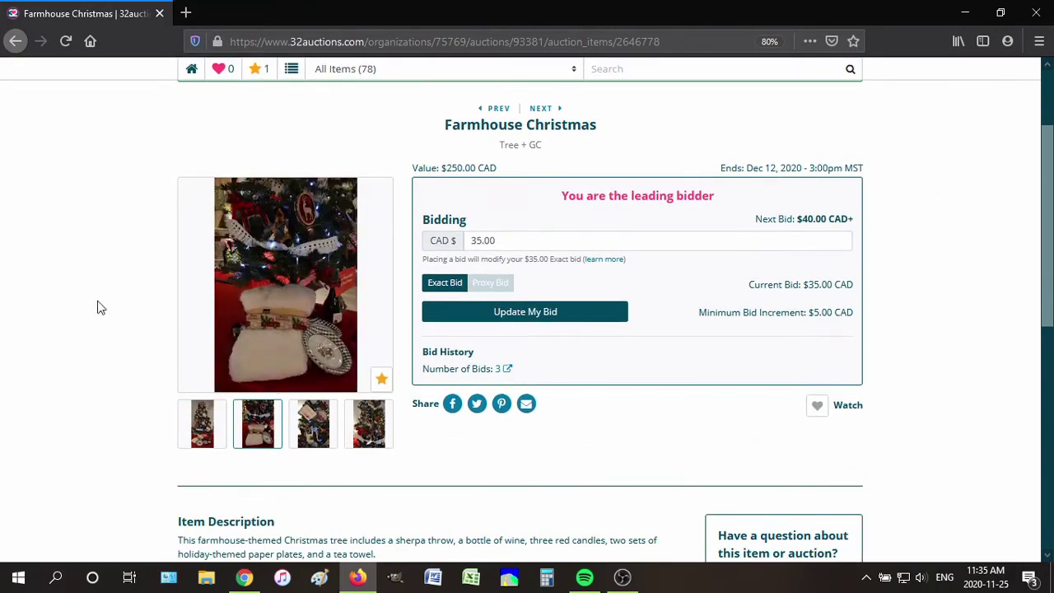
click(313, 434)
click(368, 434)
click(313, 434)
click(257, 436)
click(206, 437)
scroll(99, 362, down, 6)
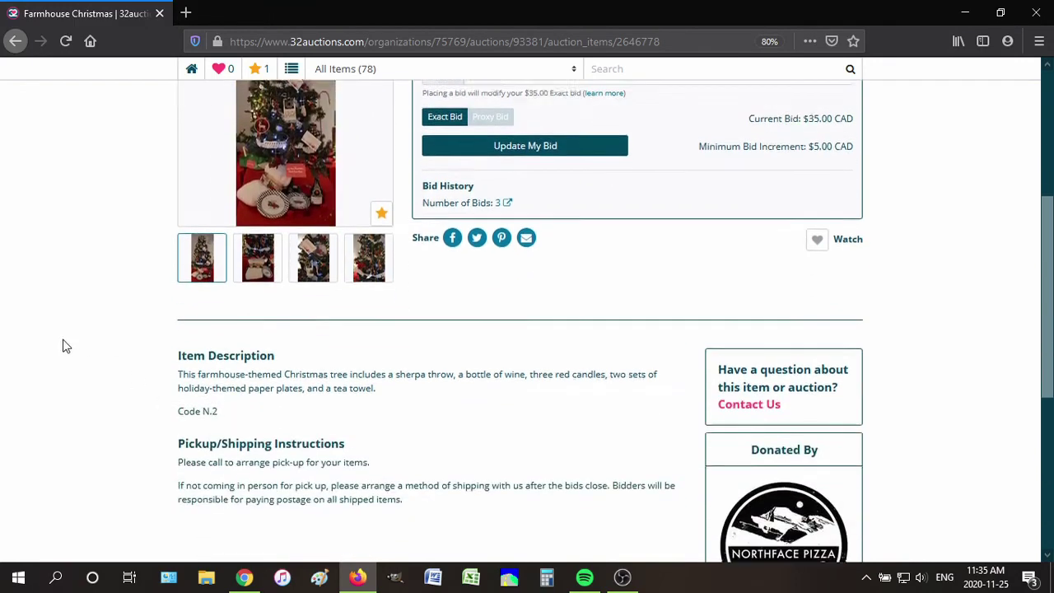
scroll(484, 366, down, 3)
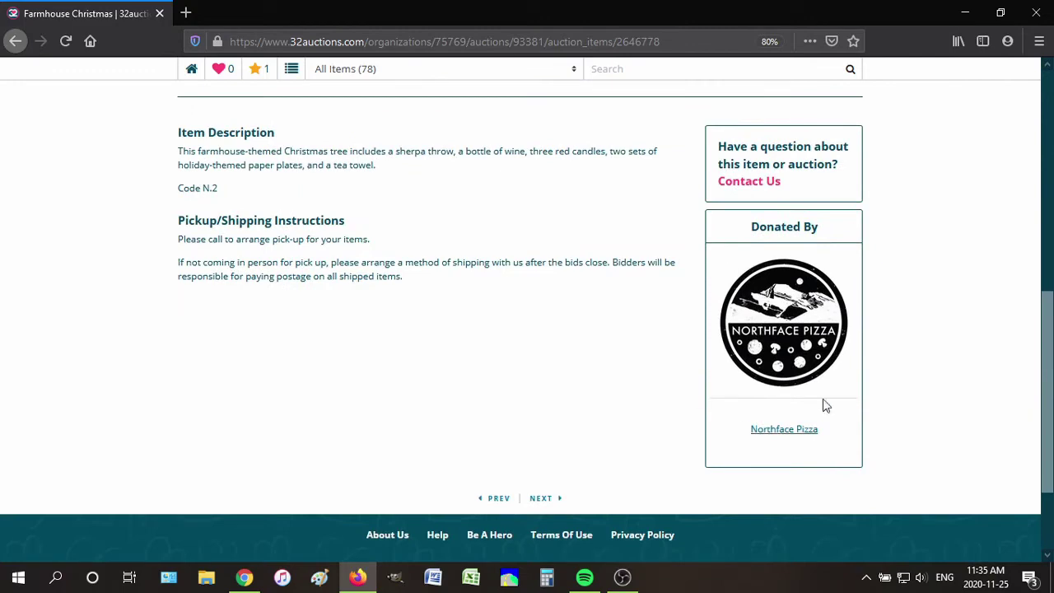
scroll(428, 445, up, 3)
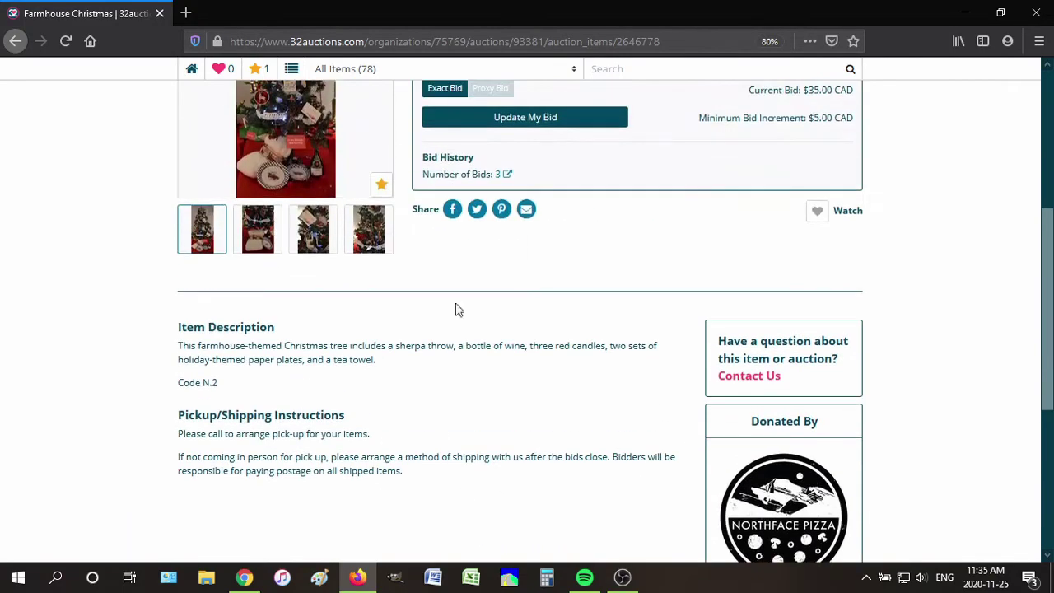
scroll(577, 334, up, 6)
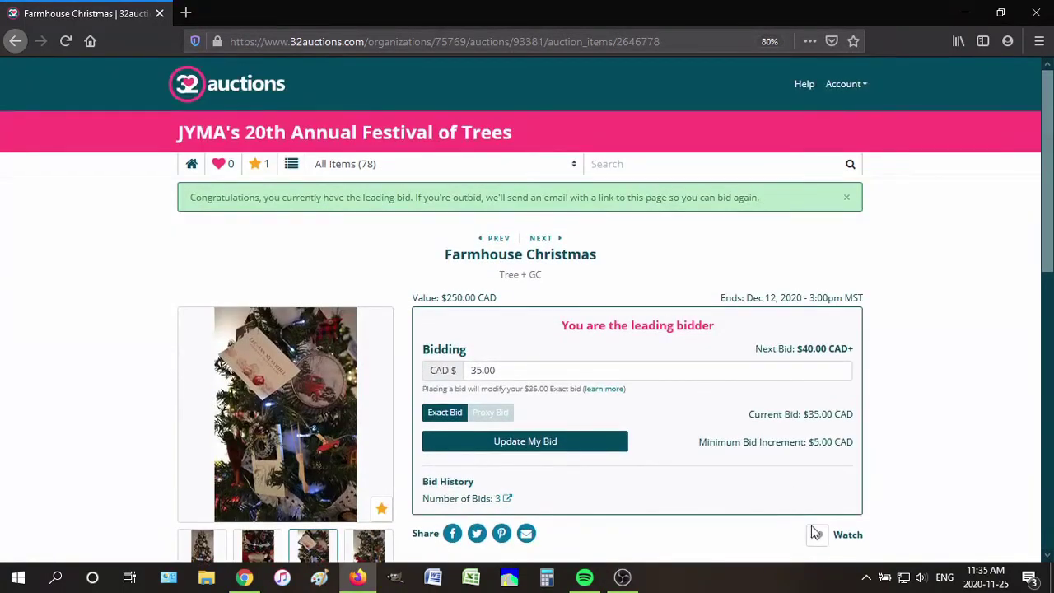
scroll(824, 527, down, 2)
Watch Farmhouse Christmas, check its bid history, then return to the All Items list
click(818, 474)
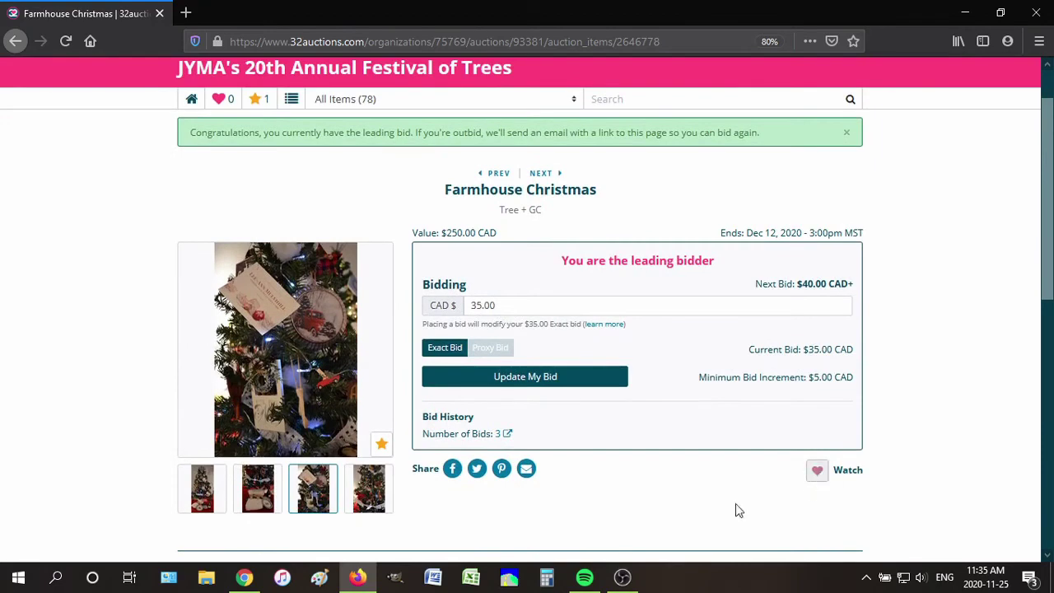
click(496, 434)
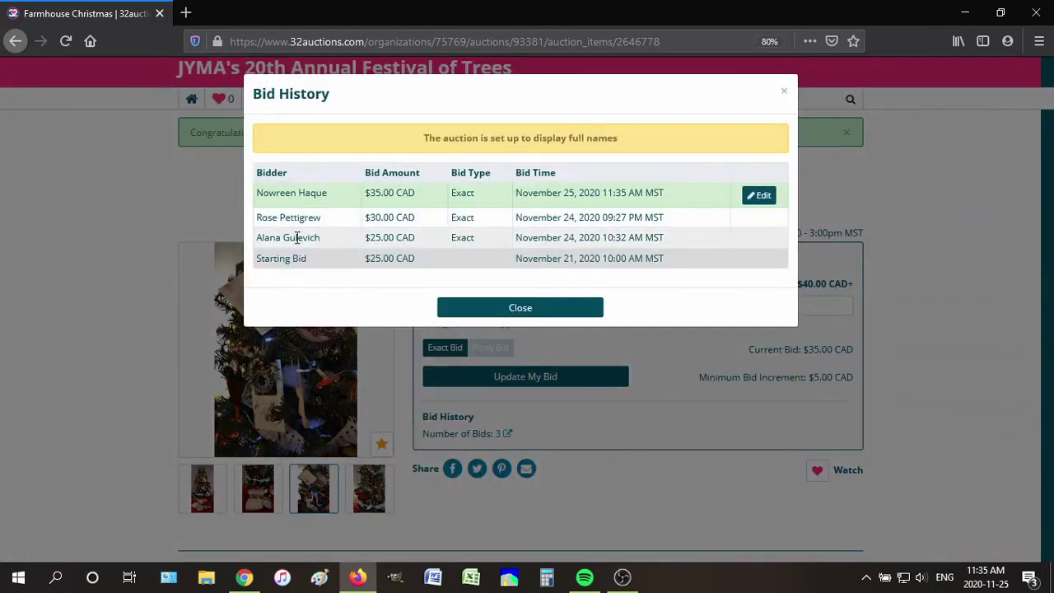
click(71, 396)
scroll(682, 370, up, 1)
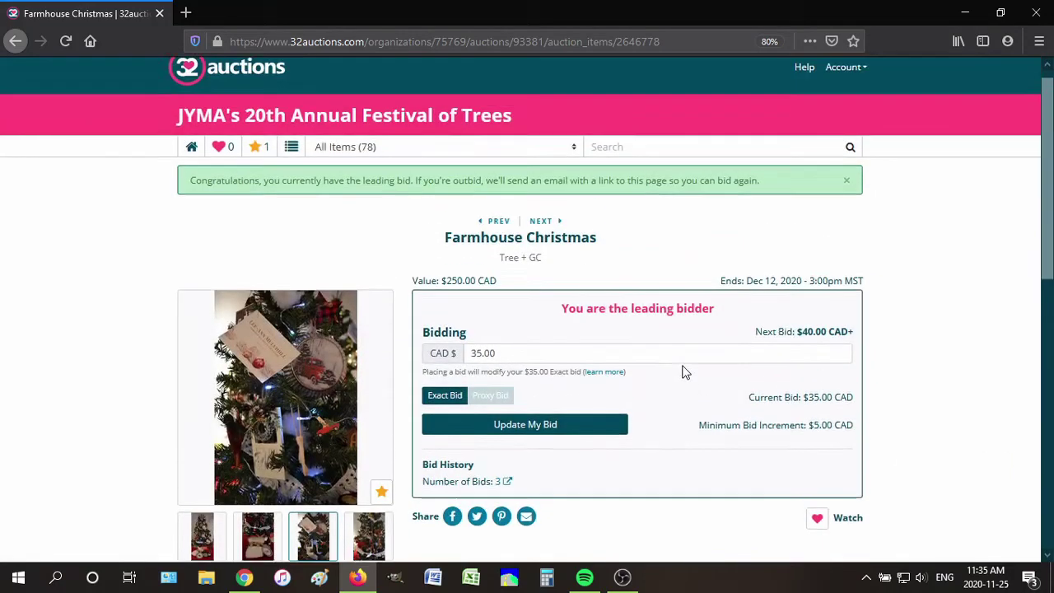
click(291, 164)
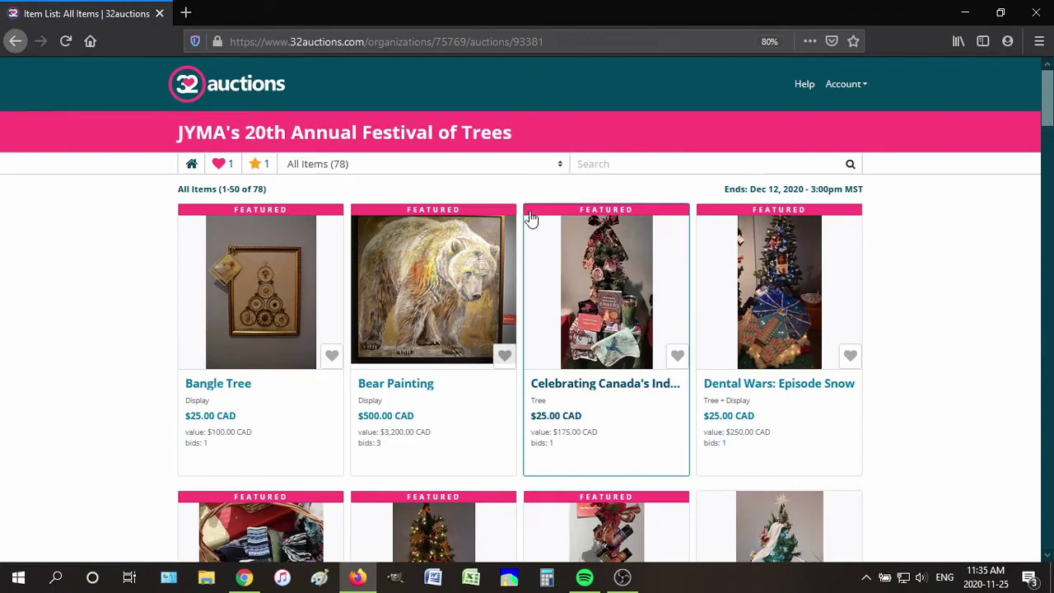
Filter the auction items to the Gift Certificates category and scroll through them
click(560, 166)
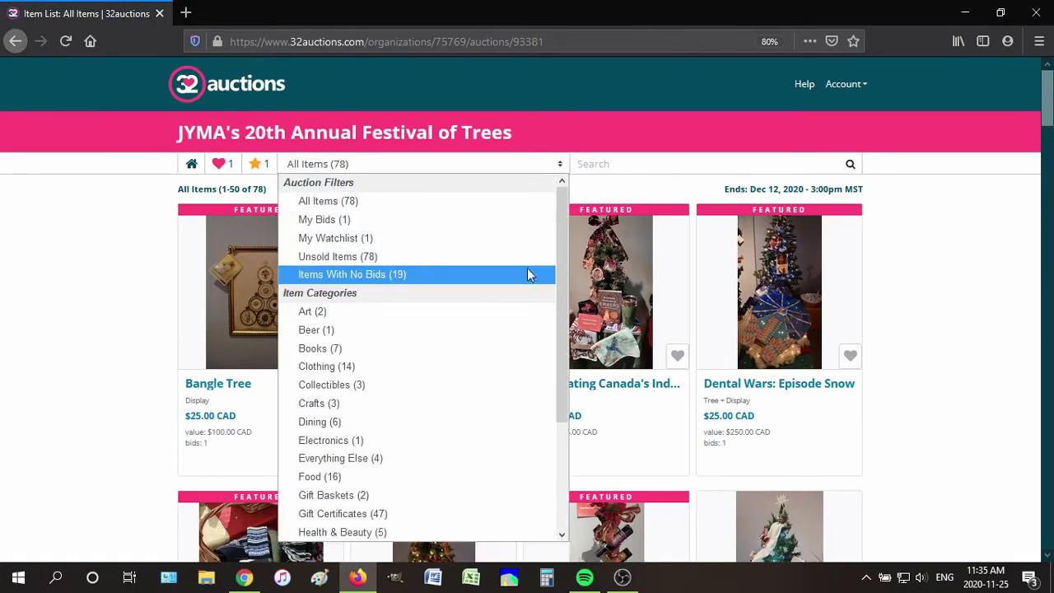
drag(564, 229, 499, 358)
click(374, 368)
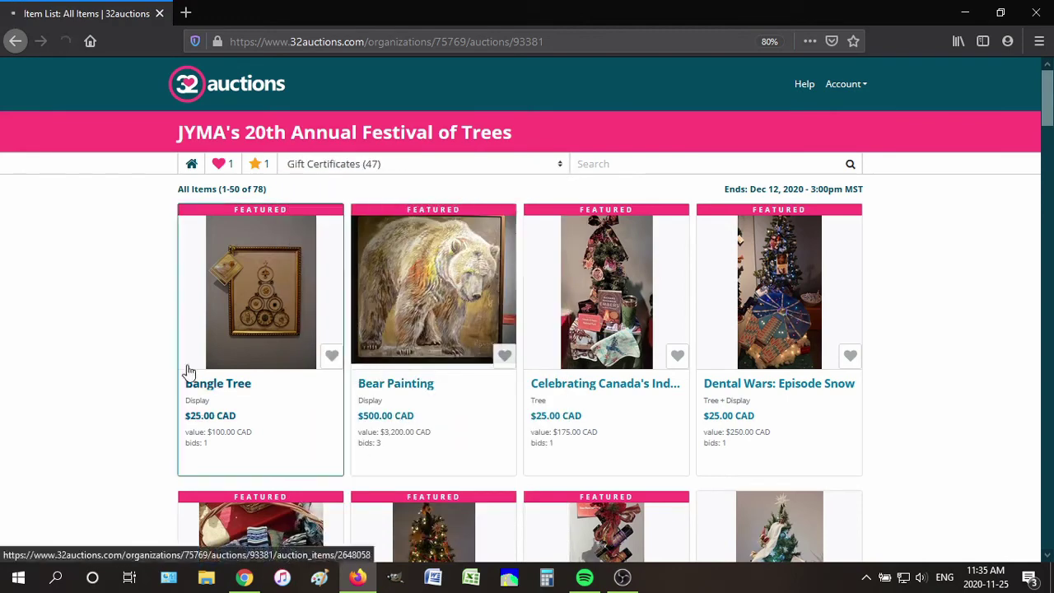
scroll(98, 327, down, 5)
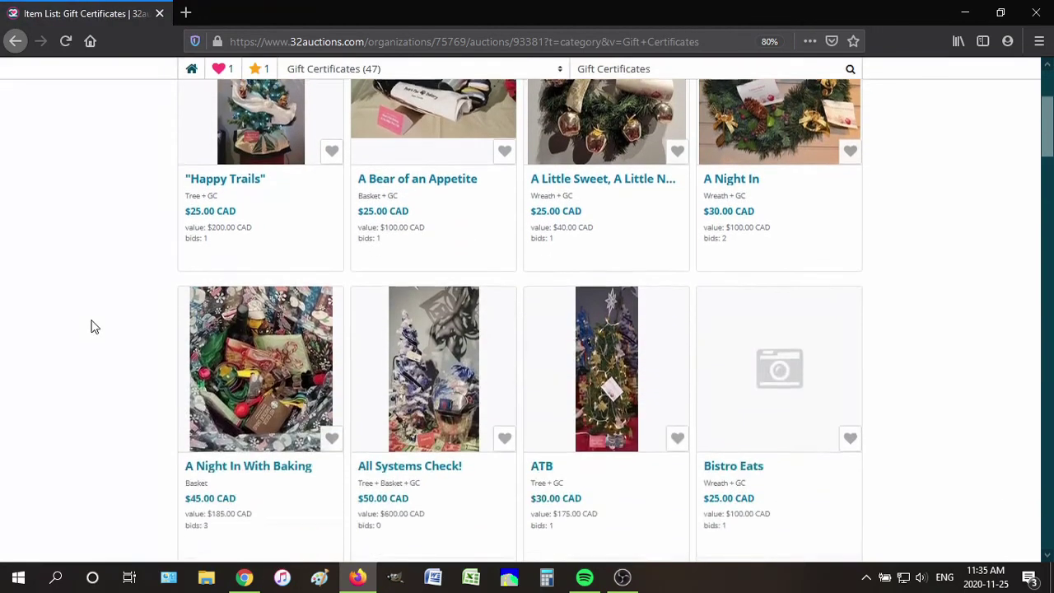
scroll(95, 327, down, 3)
drag(1048, 182, 1049, 519)
scroll(412, 177, up, 20)
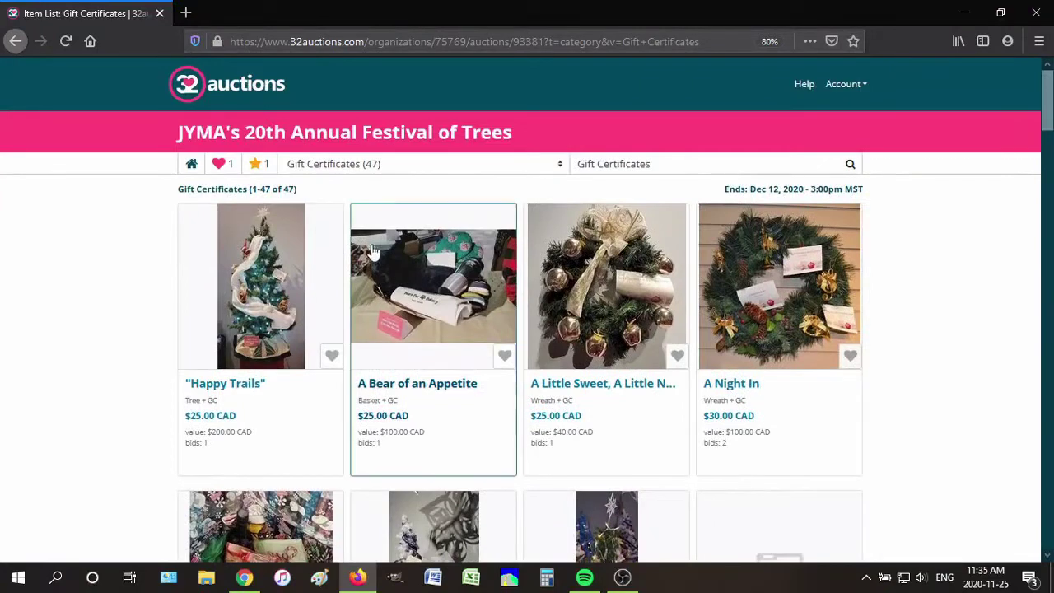
Switch the category filter to Food, then to Sporting Goods
click(416, 165)
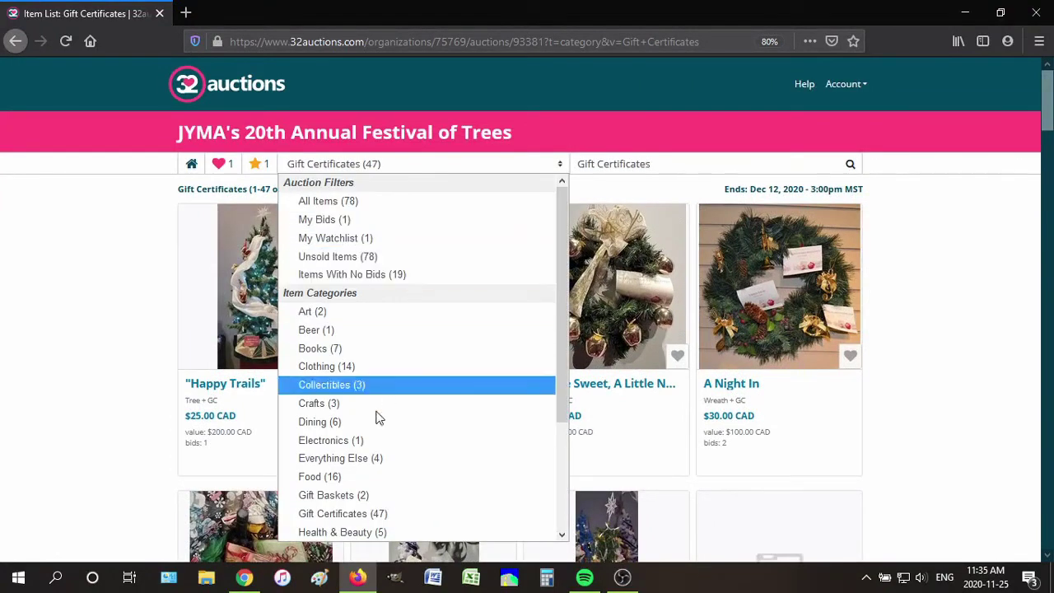
click(329, 479)
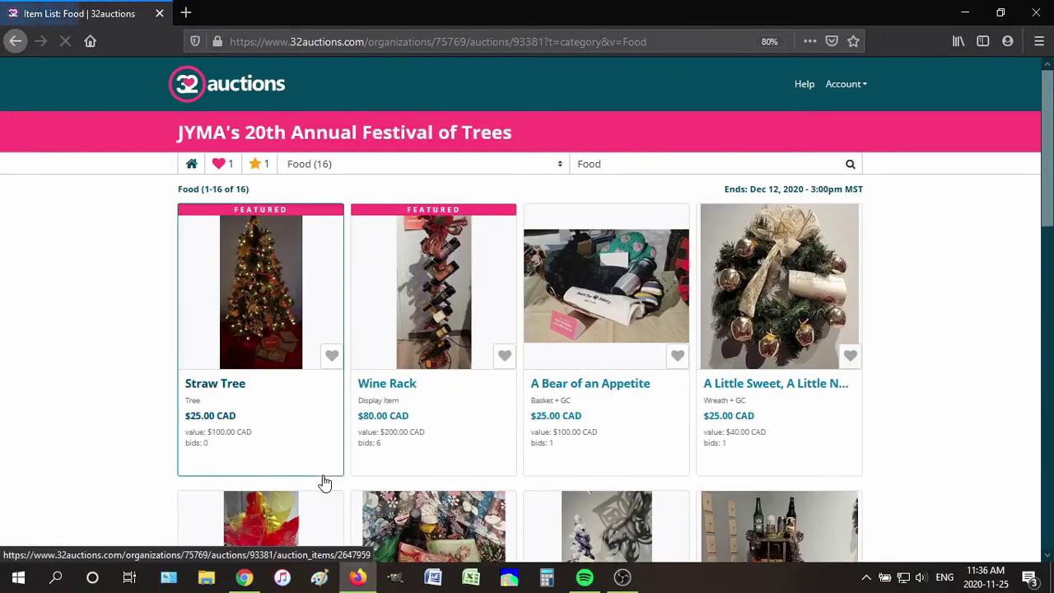
mouse_move(1046, 150)
mouse_down()
mouse_move(1046, 416)
mouse_move(1046, 150)
mouse_up()
click(346, 163)
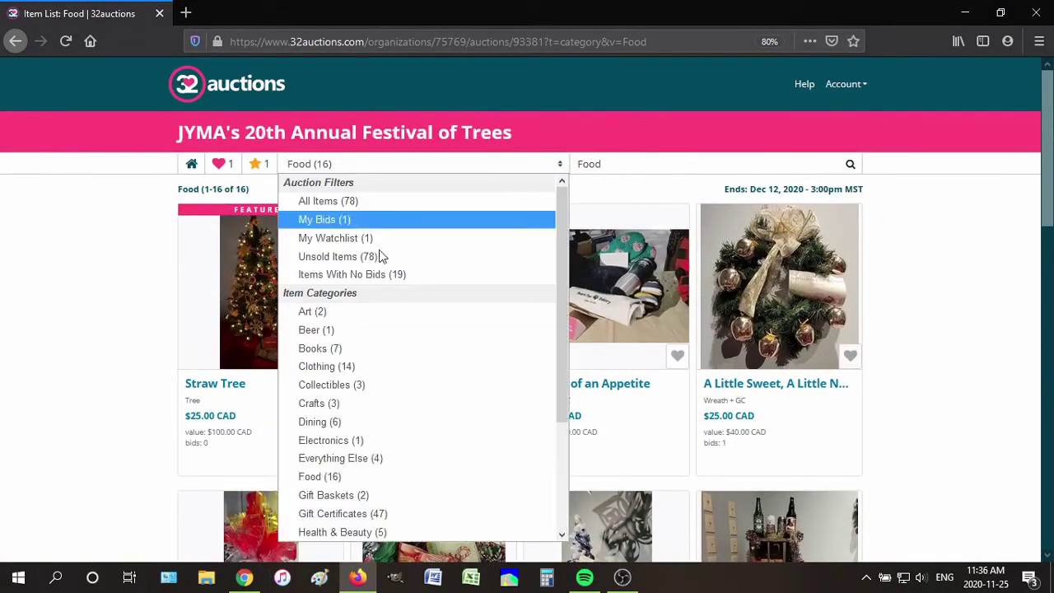
scroll(544, 317, down, 4)
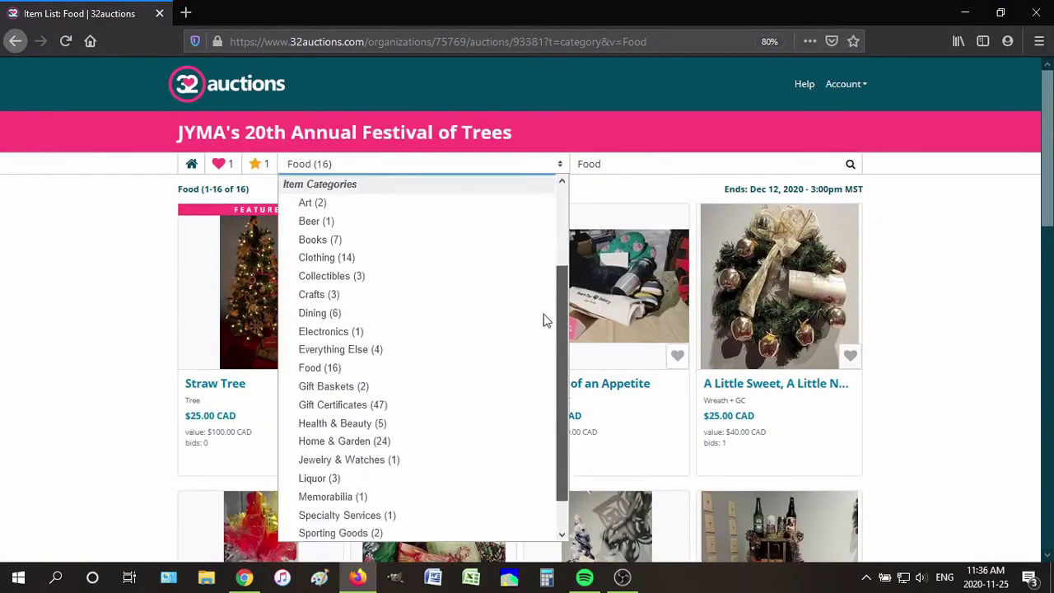
click(376, 496)
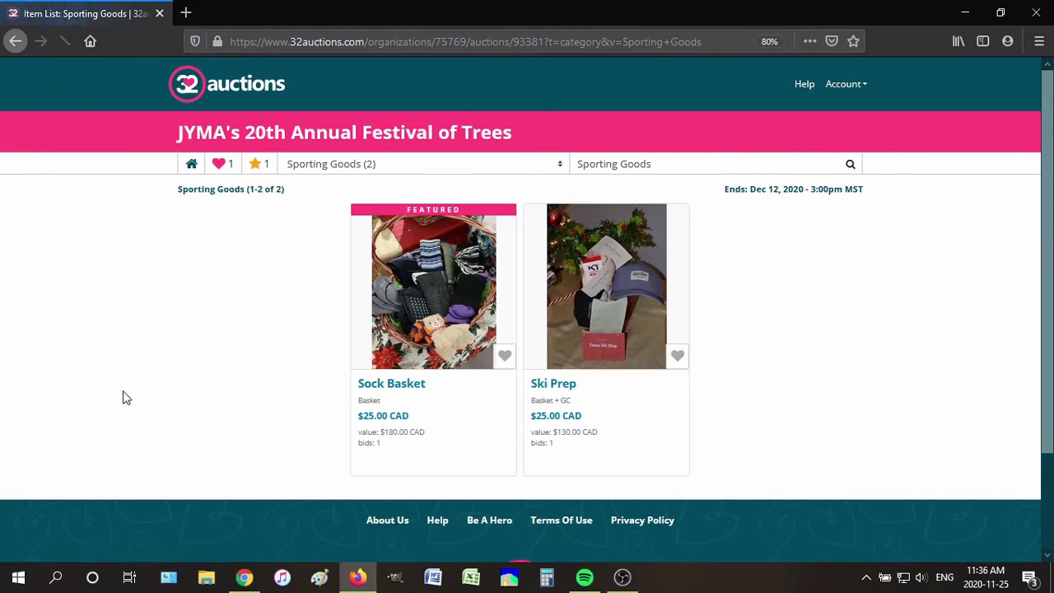
View the Health & Beauty category, then go back to the Festival of Trees home page
click(430, 169)
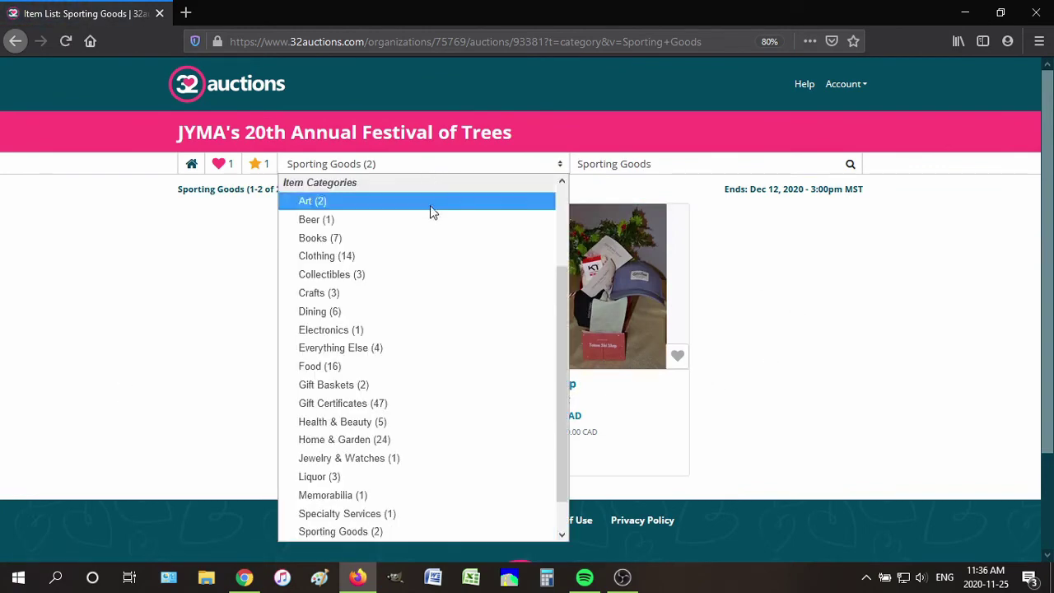
click(393, 422)
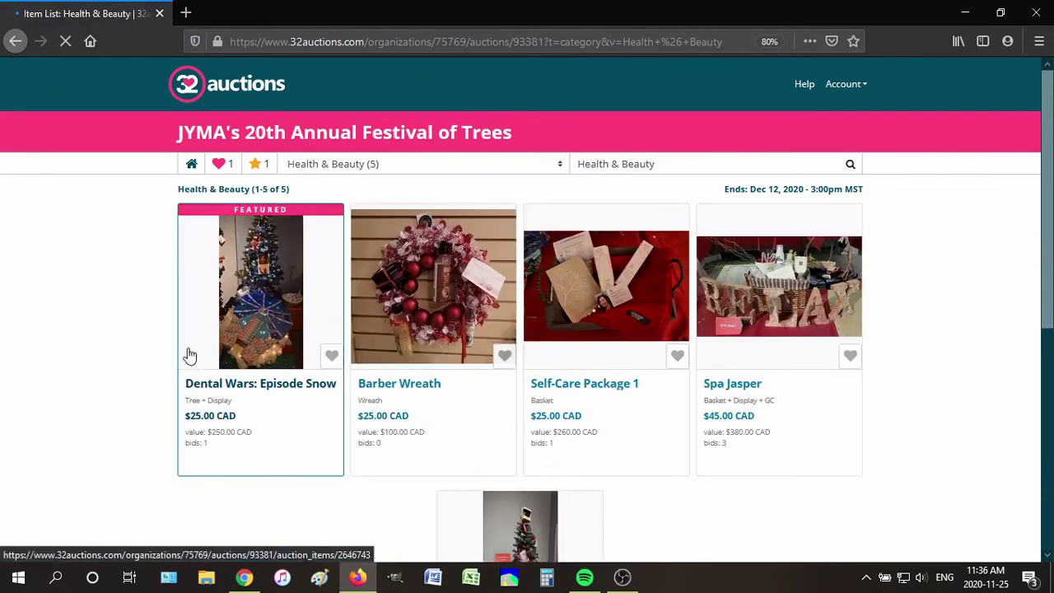
scroll(412, 313, down, 2)
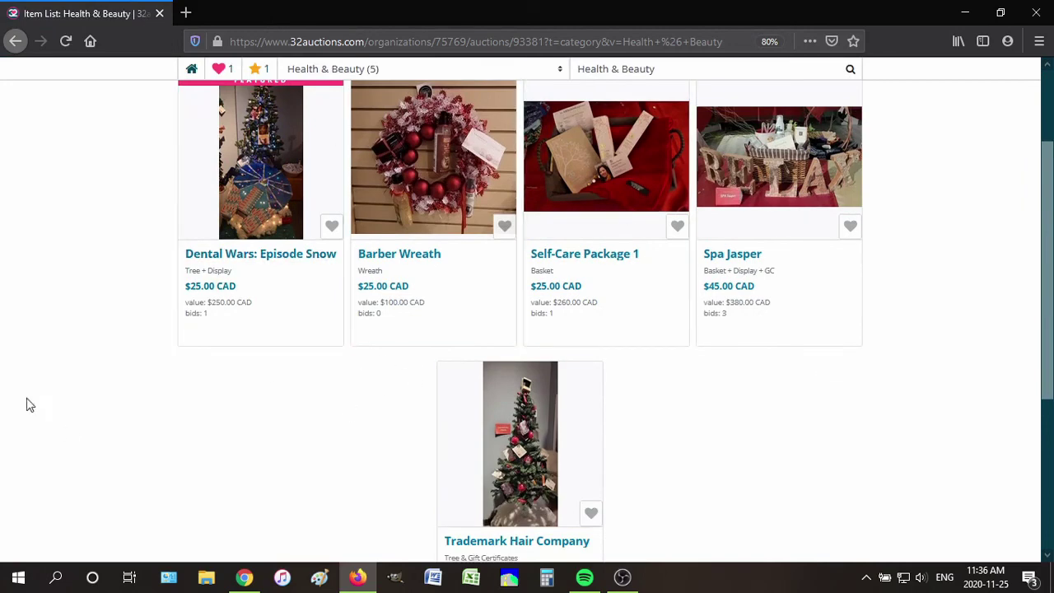
scroll(74, 350, up, 3)
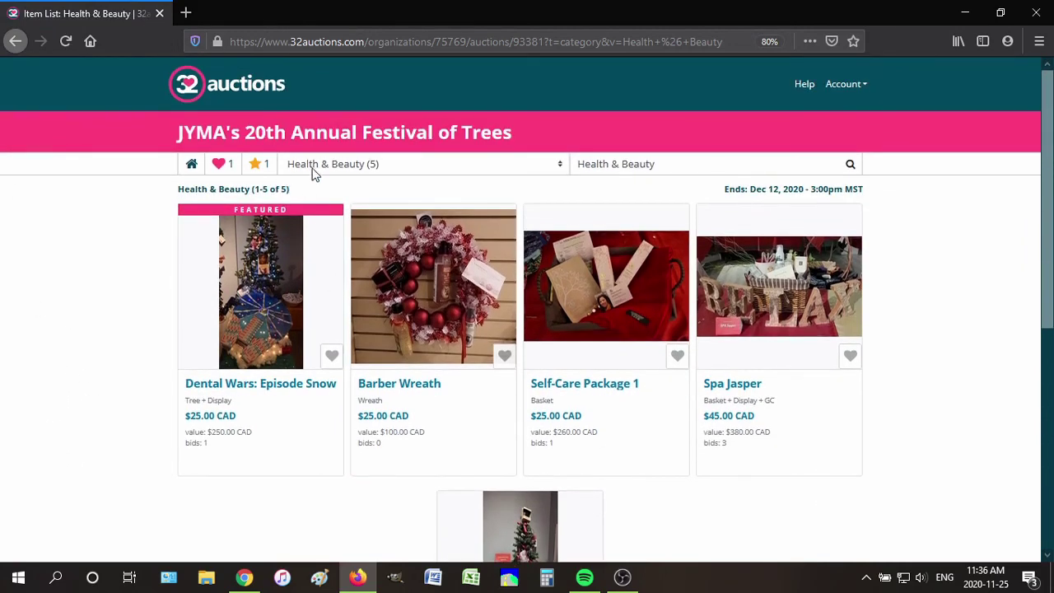
click(192, 166)
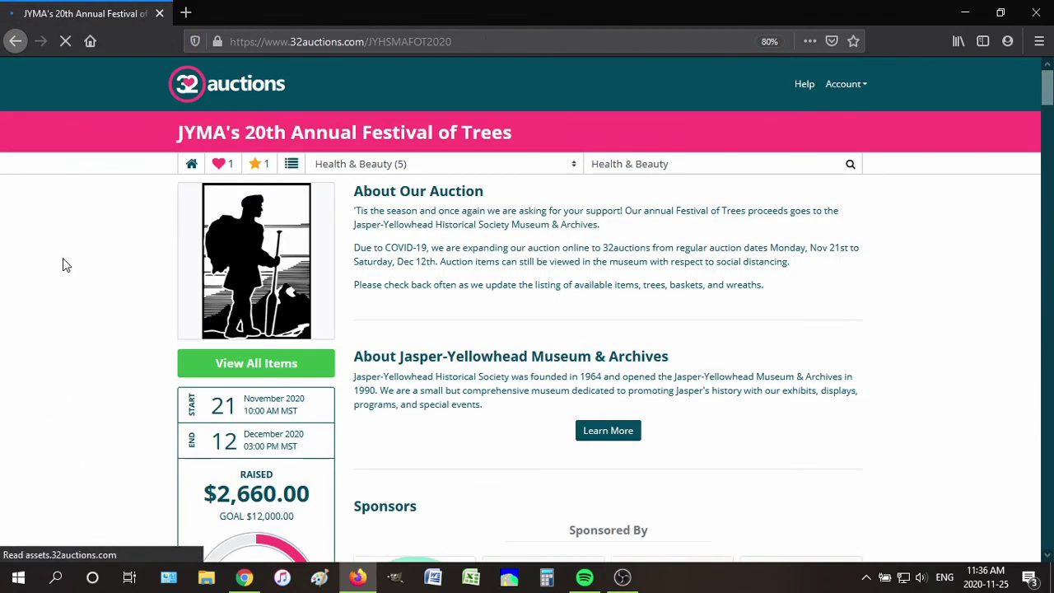